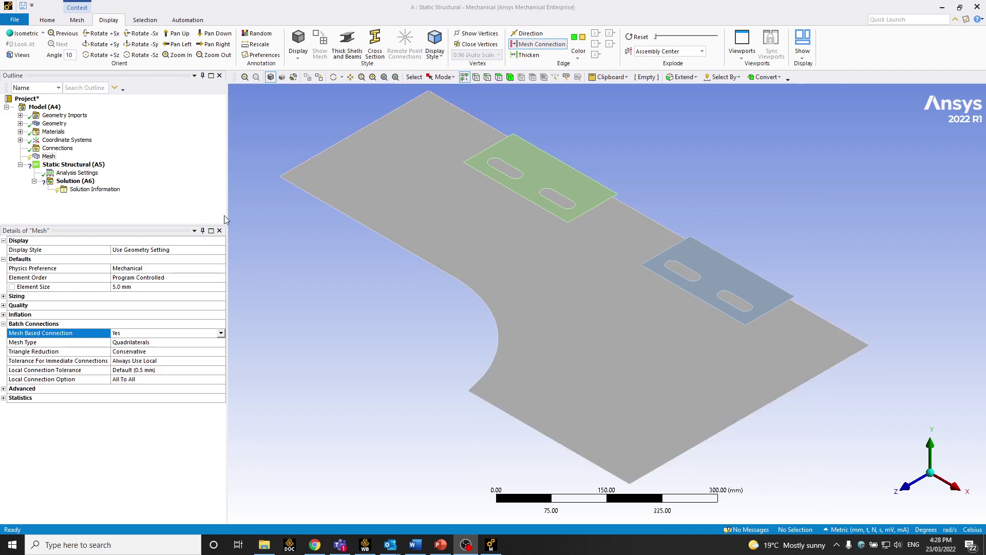
# Insert a Weld control under Mesh, left as a Continuous Seam with no weld curve
pyautogui.rightClick(49, 156)
pyautogui.moveTo(66, 165)
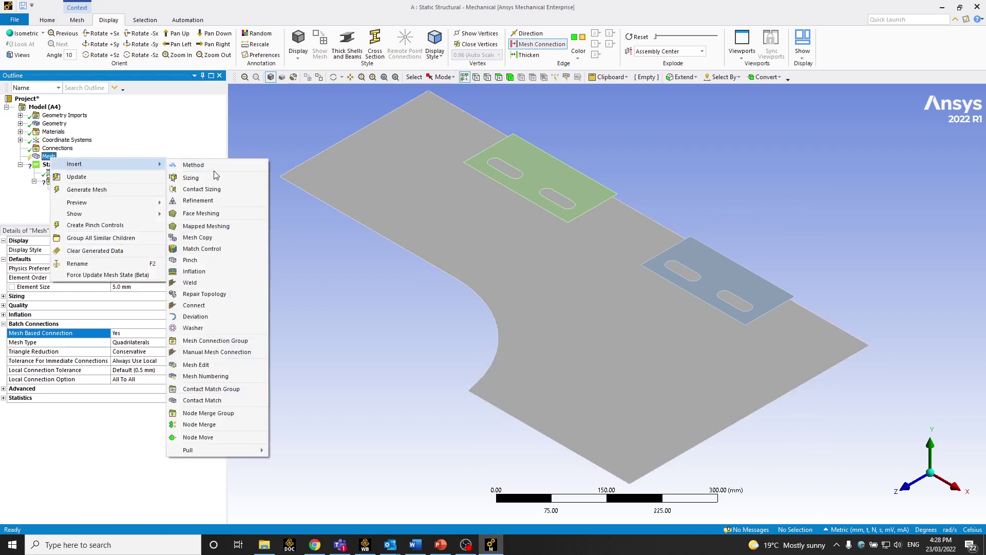
pyautogui.press('Escape')
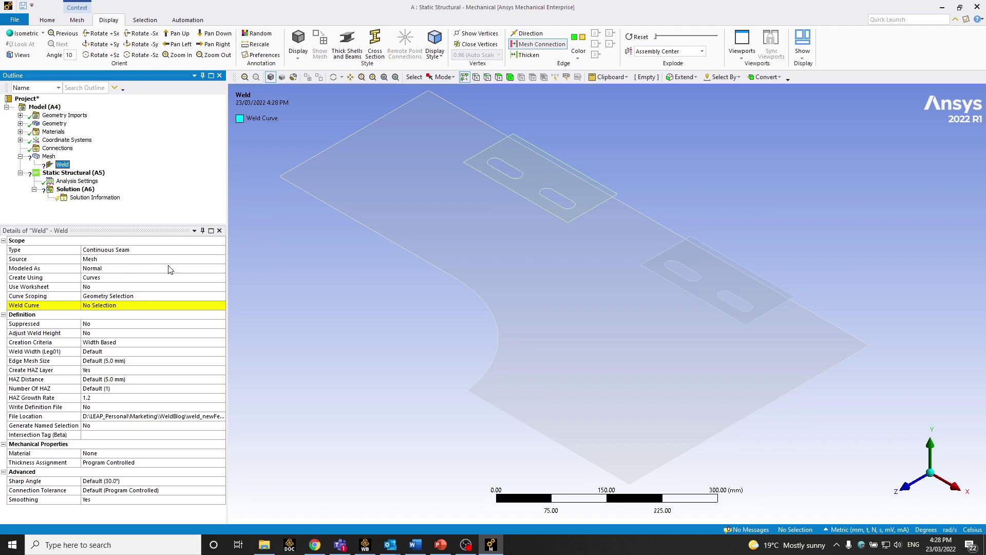
# Set the weld Type to Intermittent Seam and Create Using to Edges
pyautogui.click(190, 250)
pyautogui.click(221, 251)
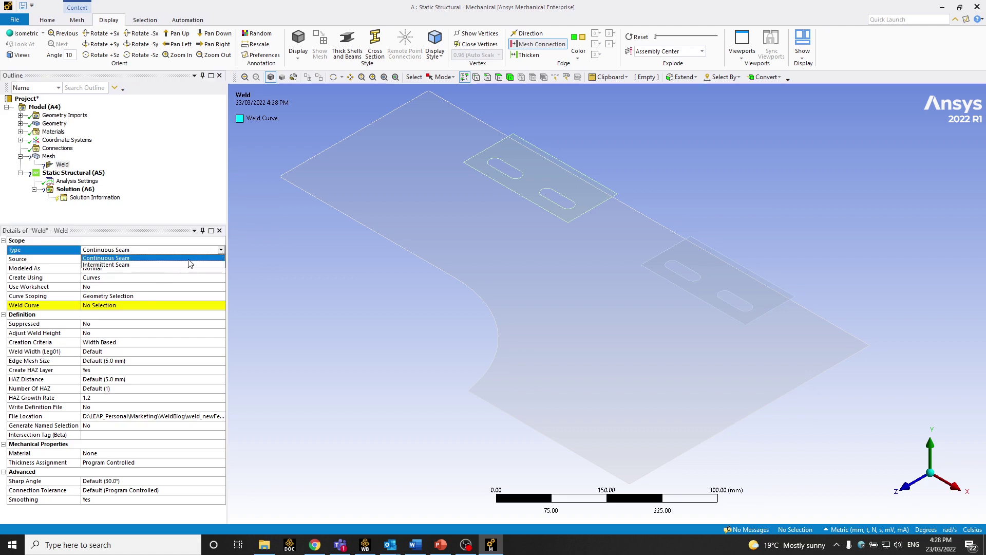
pyautogui.click(177, 269)
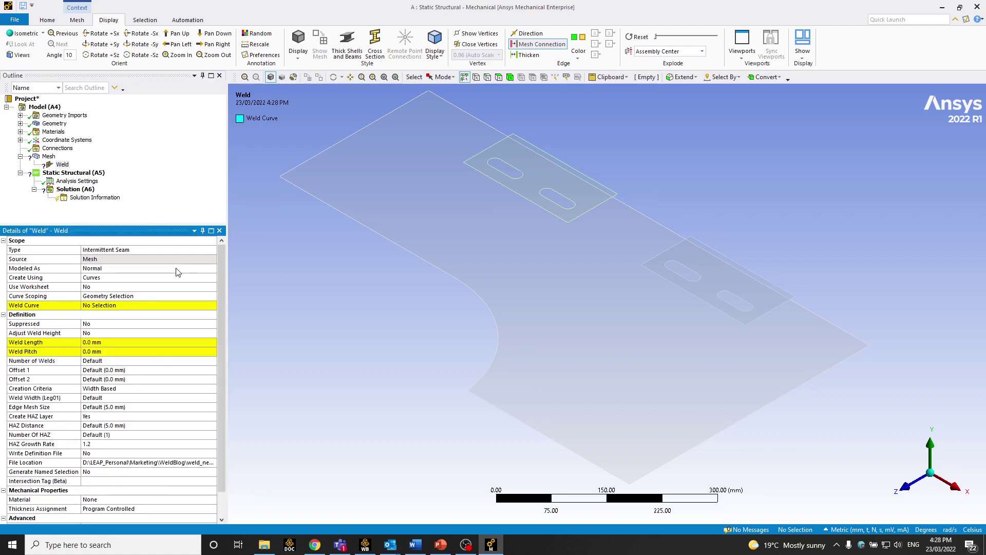
pyautogui.click(196, 278)
pyautogui.click(211, 278)
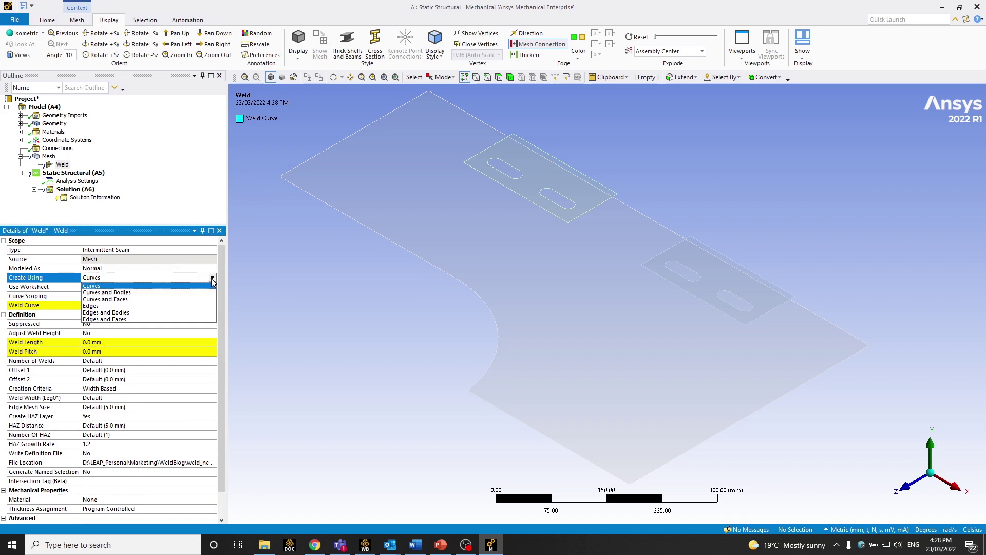
pyautogui.click(98, 306)
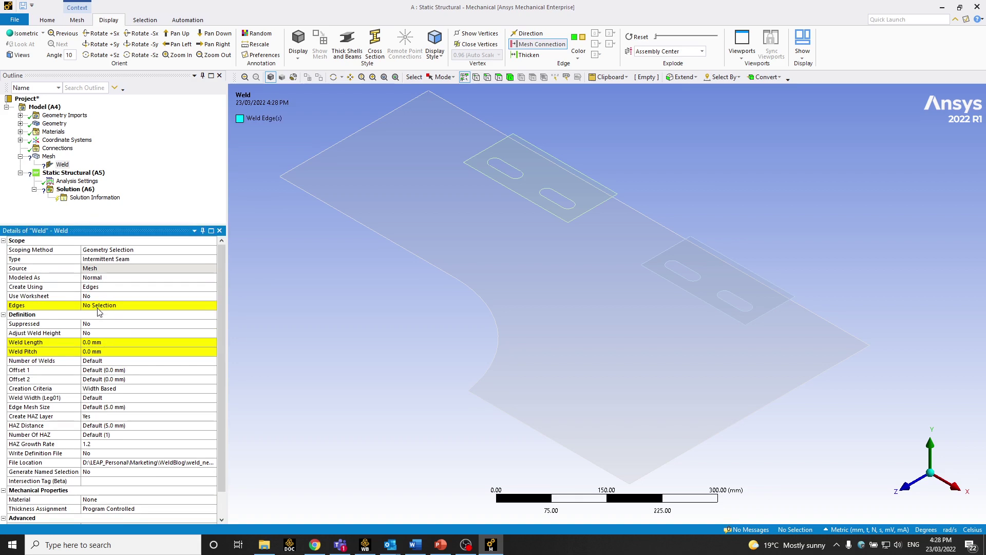
# Scope the weld to the plate's long front edge, then view the intermittent seam diagram slide
pyautogui.moveTo(761, 273); pyautogui.dragTo(689, 321, button='right')
pyautogui.scroll(-5, 689, 320)
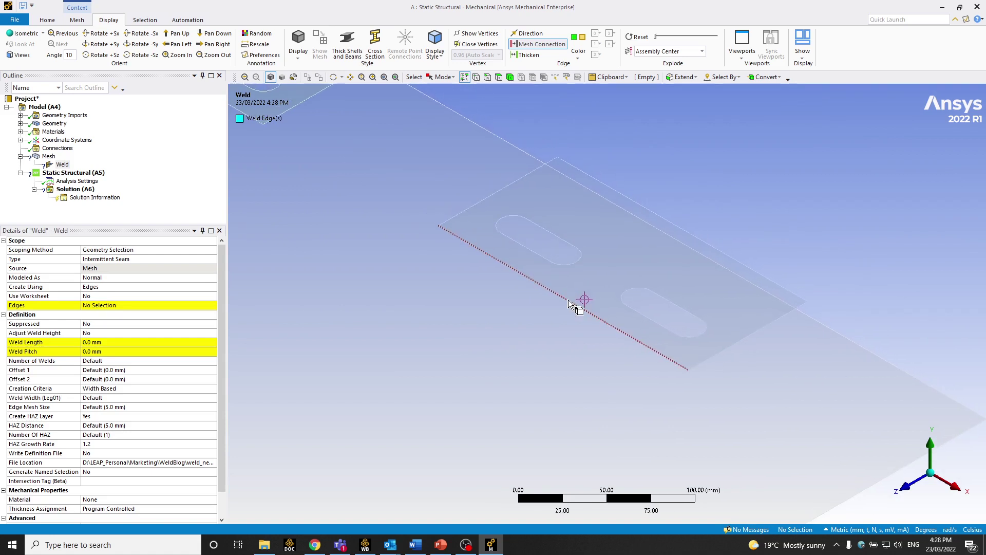
pyautogui.hotkey('ctrl', 'e')
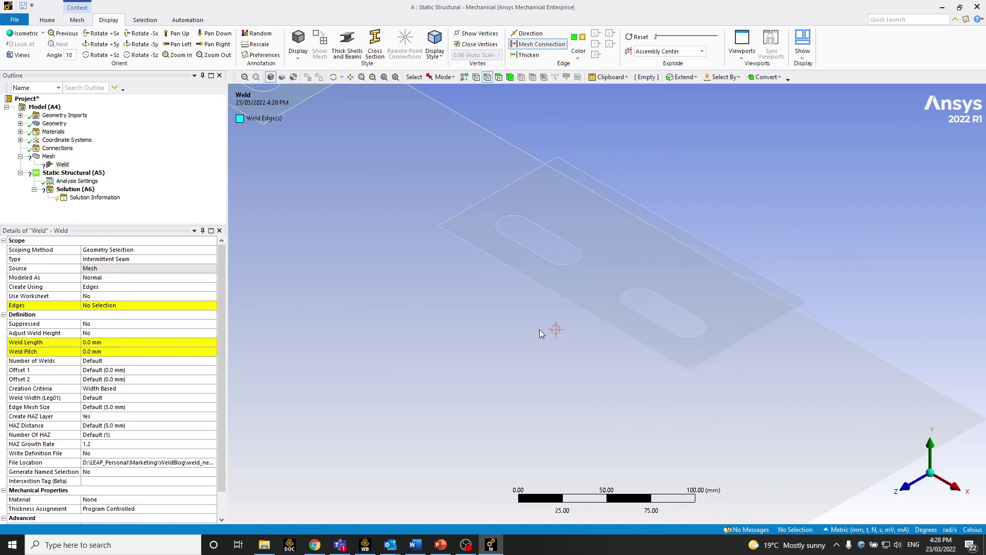
pyautogui.click(555, 293)
pyautogui.click(96, 306)
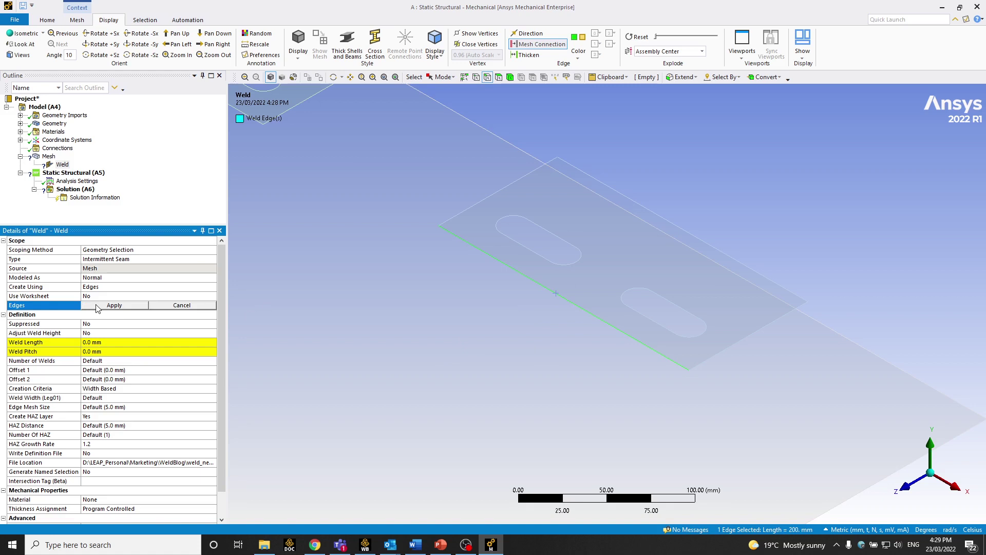
pyautogui.click(113, 305)
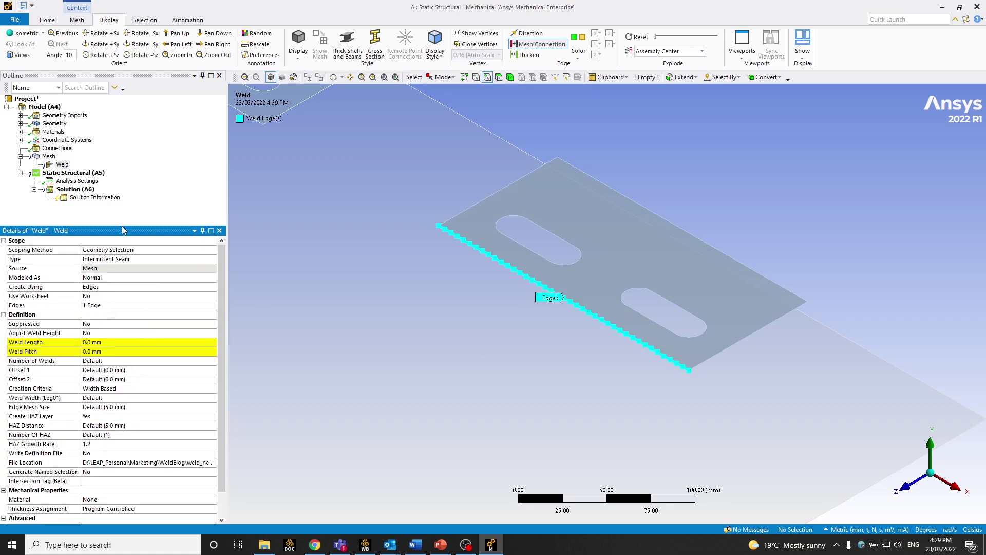
pyautogui.moveTo(122, 226); pyautogui.dragTo(122, 213)
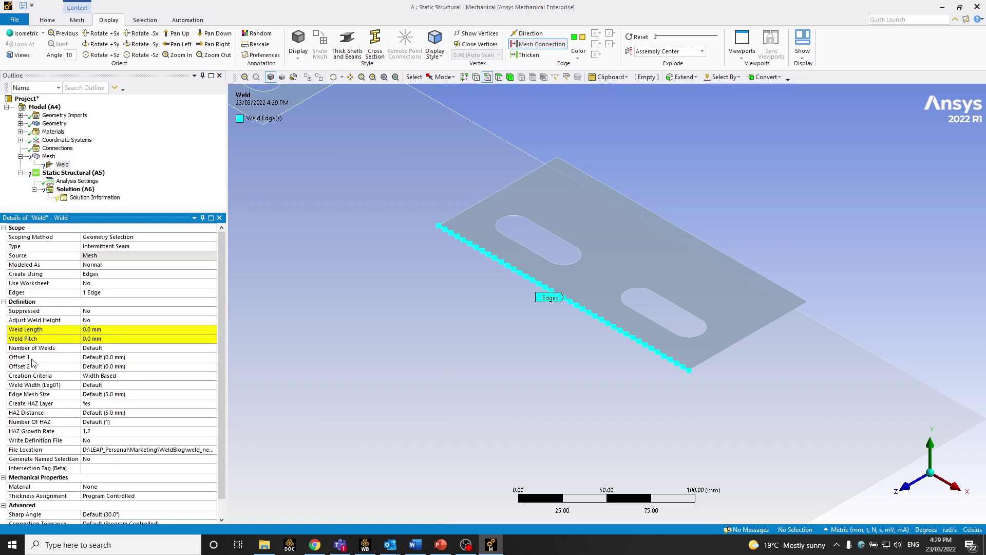
pyautogui.click(440, 545)
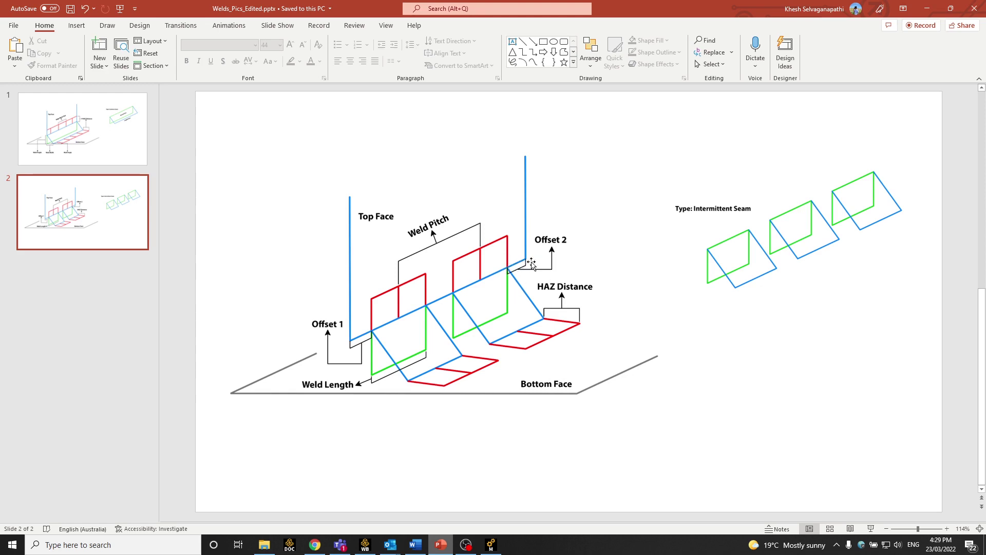
# Minimize the PowerPoint weld diagram to get back to the Ansys model
pyautogui.click(927, 9)
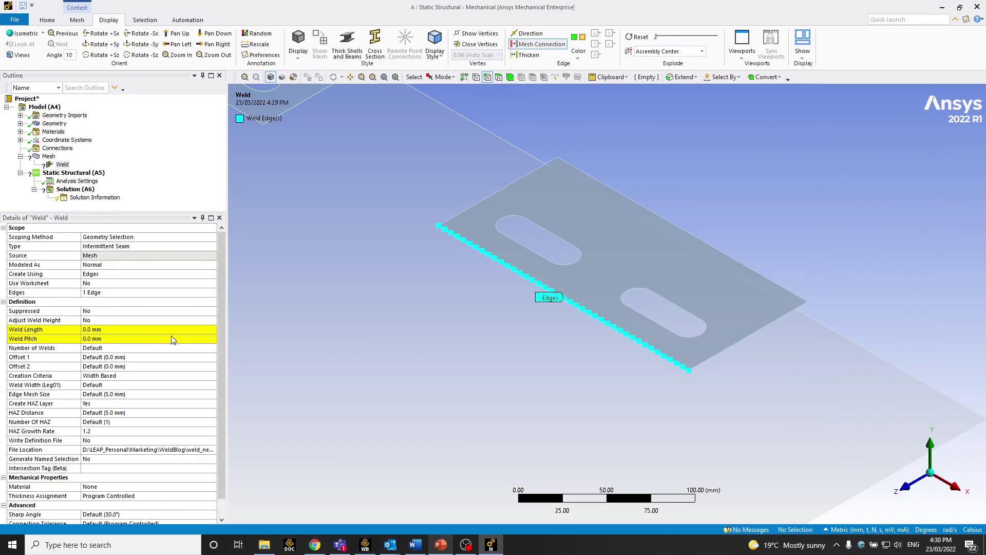
# Enter Weld Length 5 mm, Weld Pitch 7 mm, and Offset 1 and Offset 2 of 3 mm
pyautogui.click(107, 329)
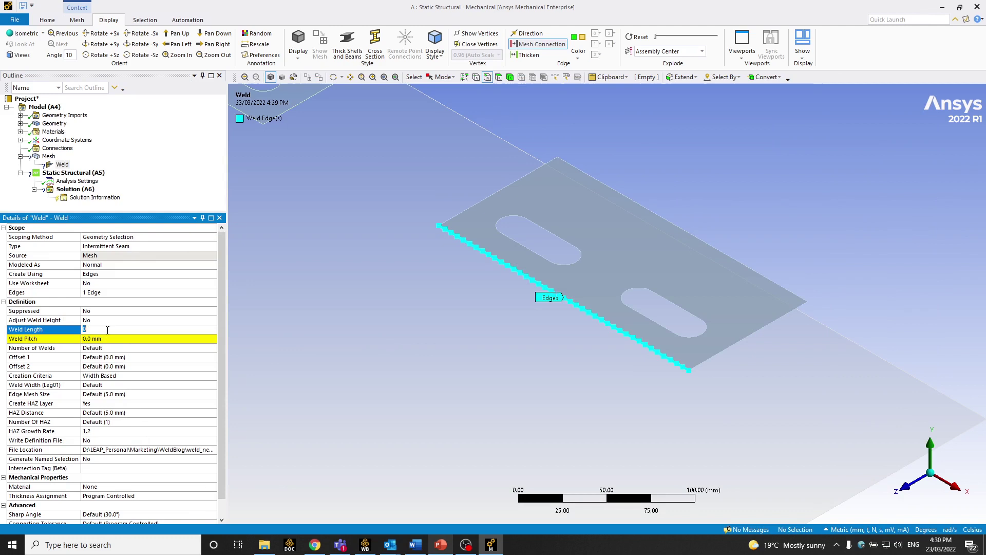
pyautogui.write('5')
pyautogui.press('Return')
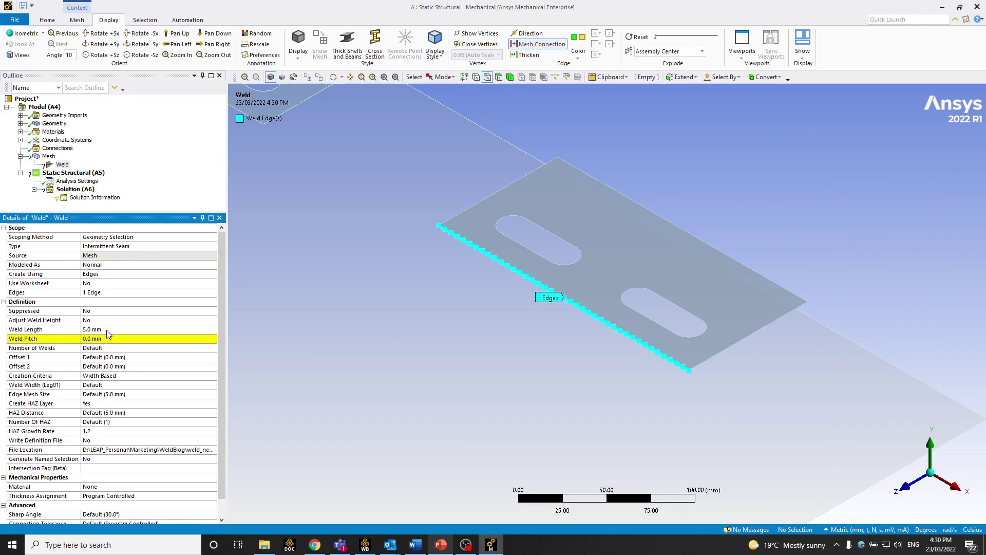
pyautogui.click(111, 338)
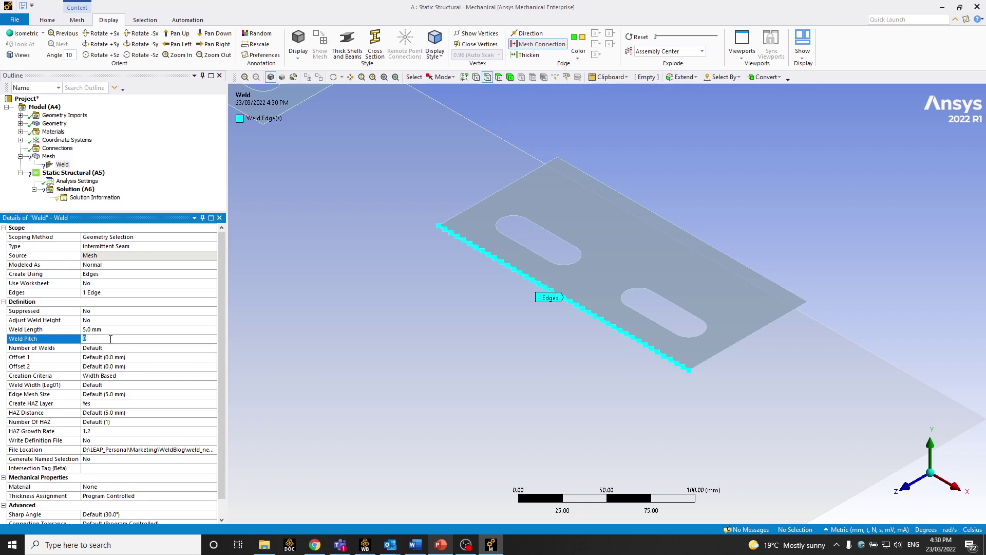
pyautogui.write('7')
pyautogui.press('Return')
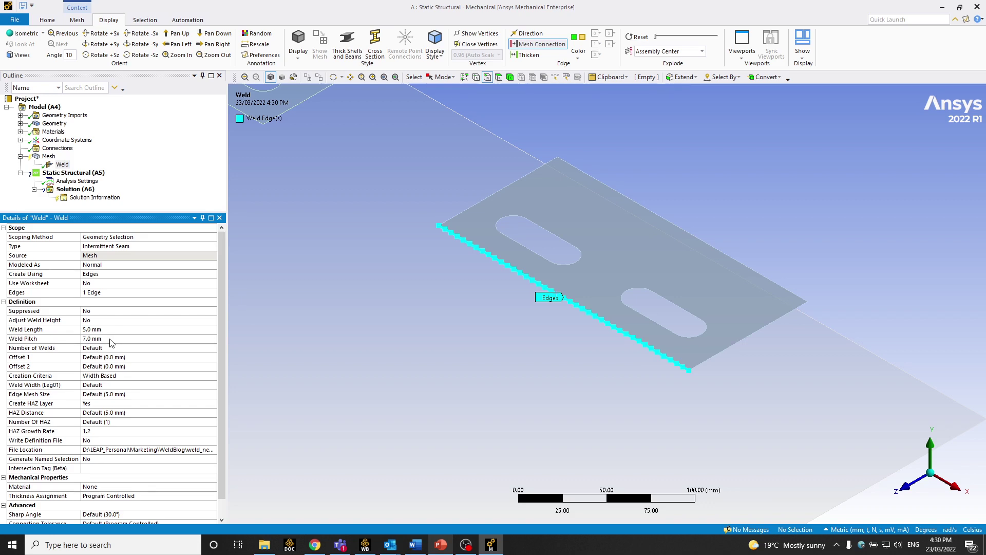
pyautogui.click(139, 358)
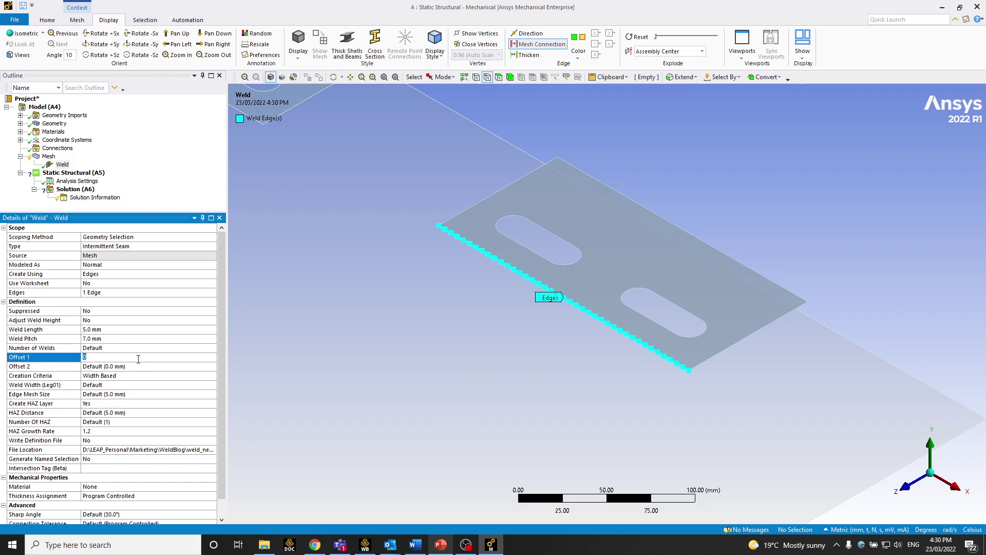
pyautogui.press('Return')
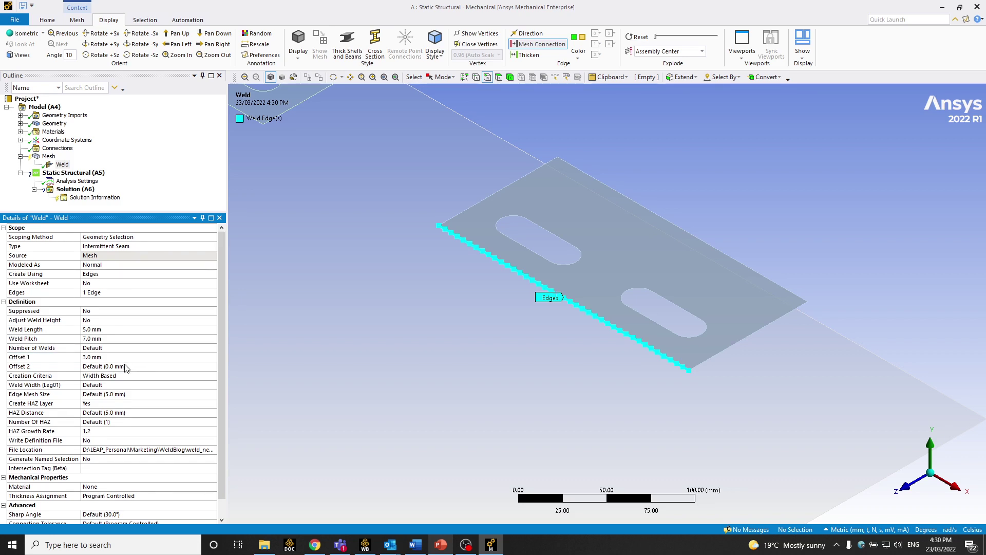
pyautogui.click(124, 368)
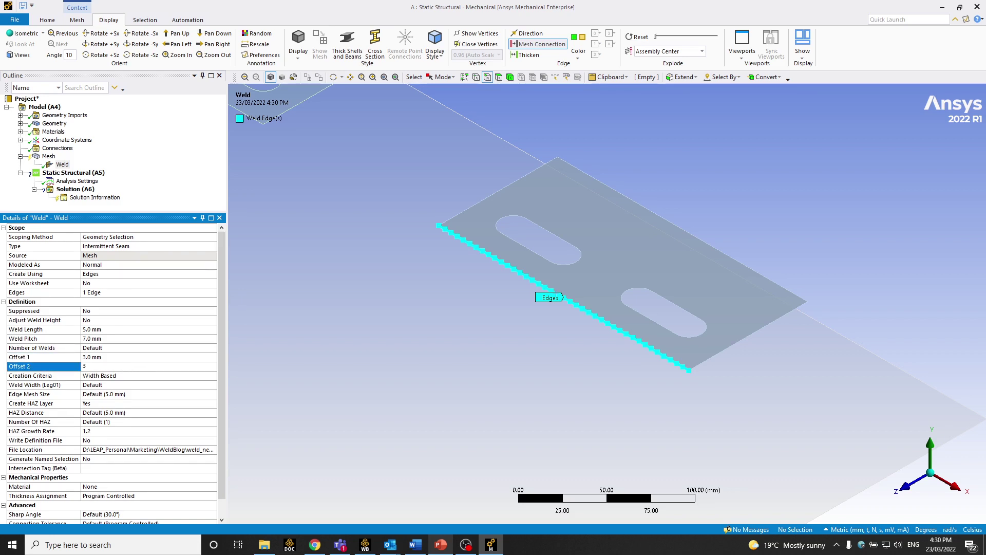
pyautogui.write('3')
pyautogui.press('Return')
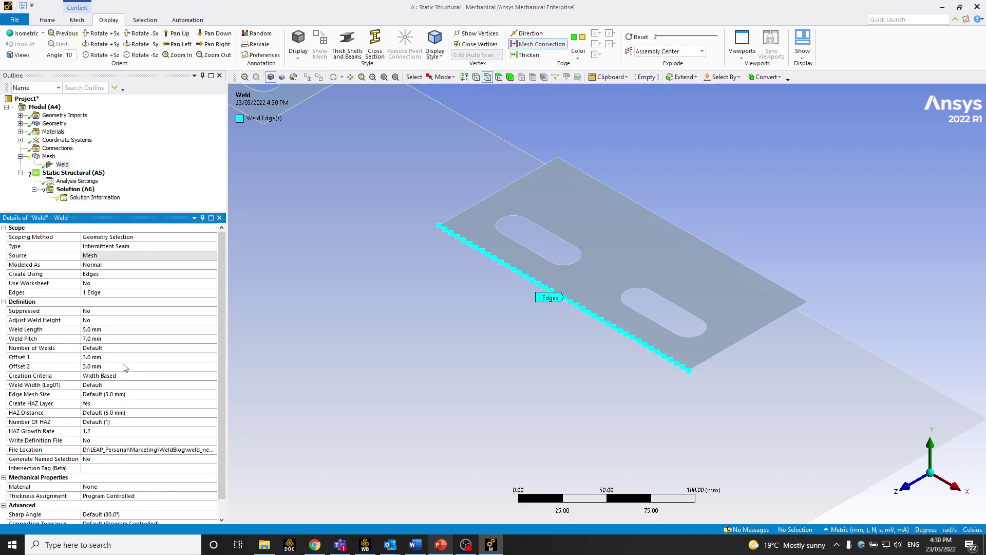
pyautogui.scroll(-1, 124, 367)
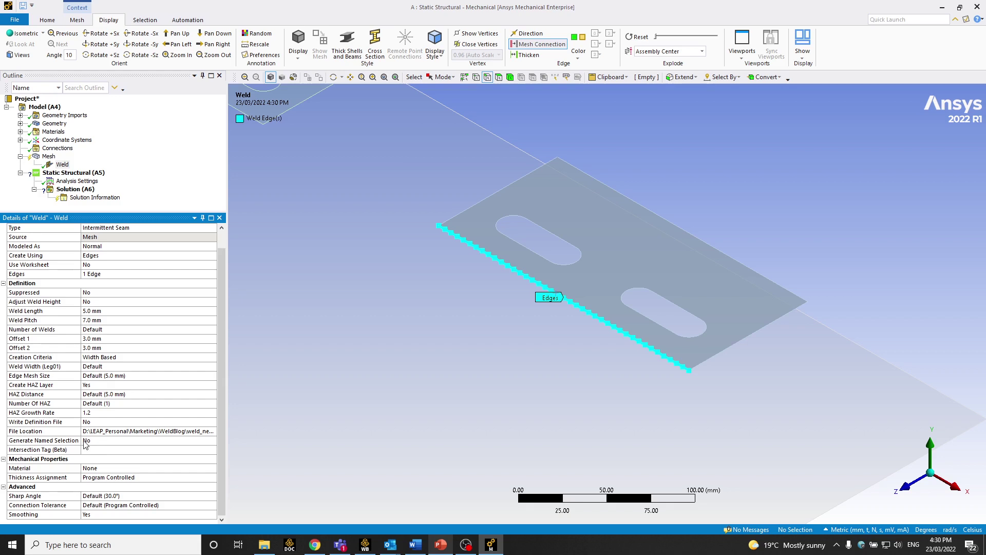
# Generate the mesh and orbit toward the end of the intermittent weld strips
pyautogui.rightClick(48, 156)
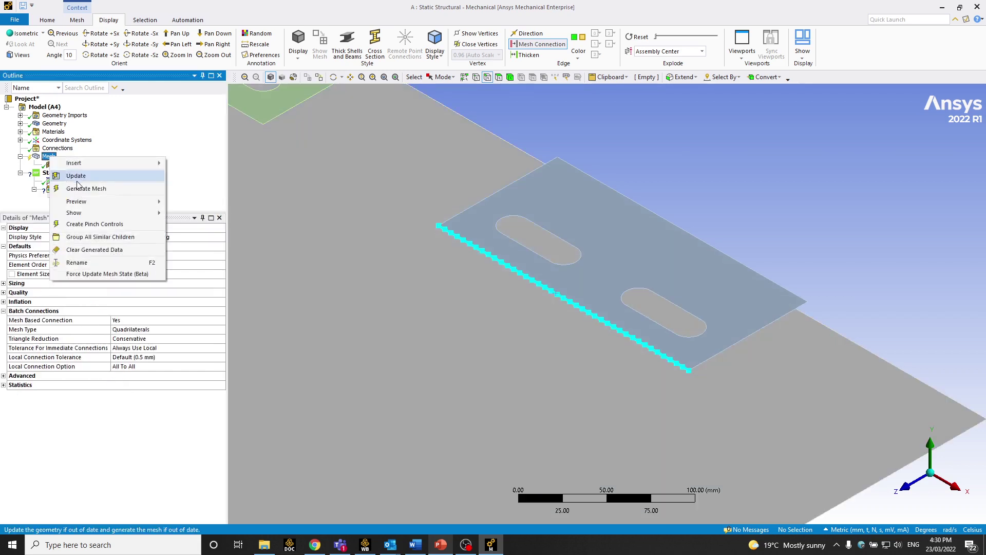
pyautogui.click(87, 189)
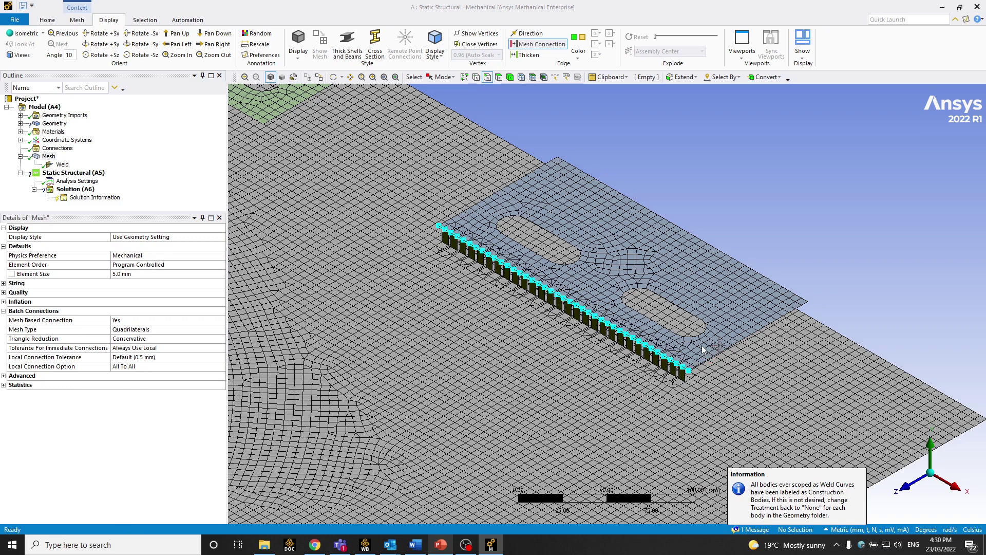
pyautogui.scroll(5, 667, 403)
pyautogui.moveTo(667, 404); pyautogui.dragTo(581, 395, button='middle')
pyautogui.keyDown('ctrl'); pyautogui.moveTo(677, 359); pyautogui.dragTo(601, 324, button='middle'); pyautogui.keyUp('ctrl')
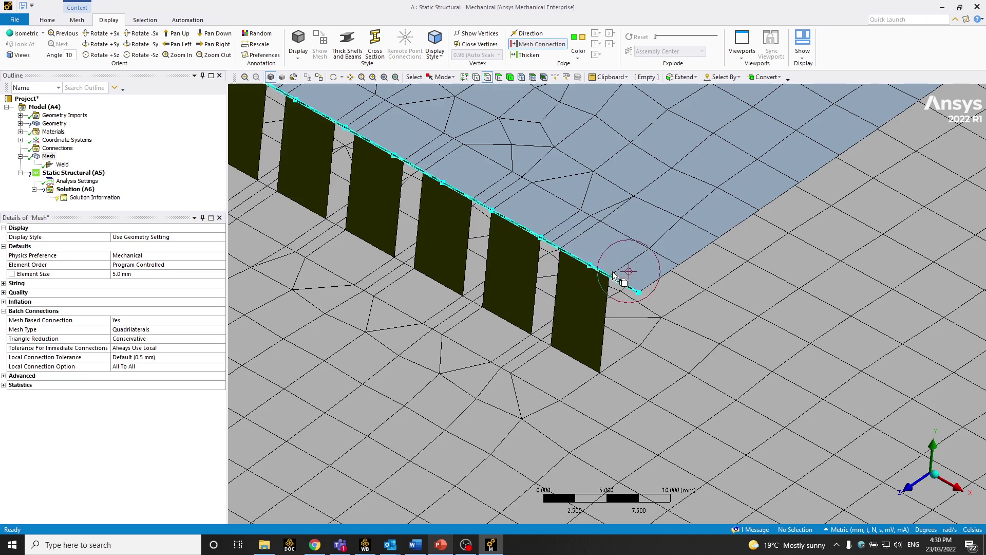
pyautogui.moveTo(595, 257); pyautogui.dragTo(590, 251, button='middle')
# With the mesh shown, measure the last weld strip between two nodes as 5 mm
pyautogui.click(62, 165)
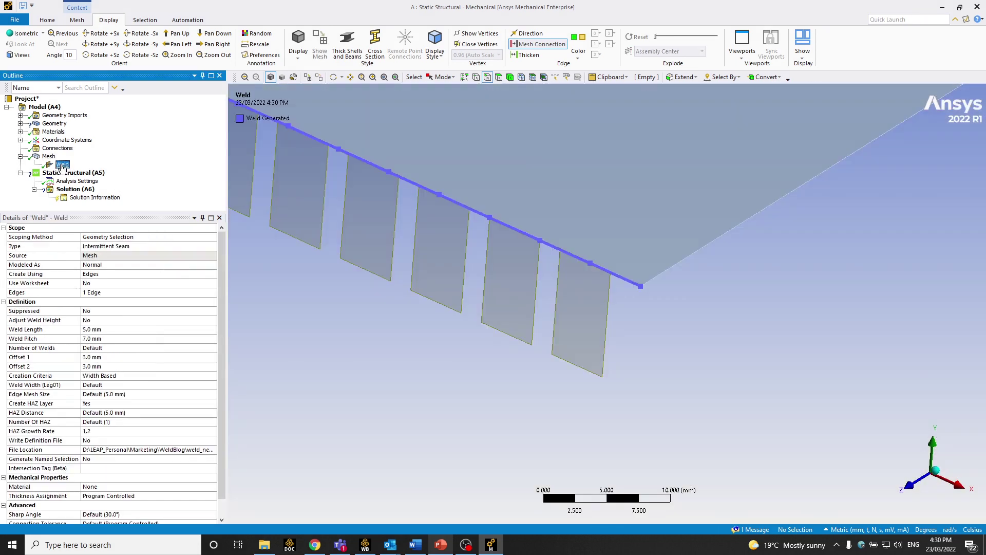
pyautogui.click(319, 49)
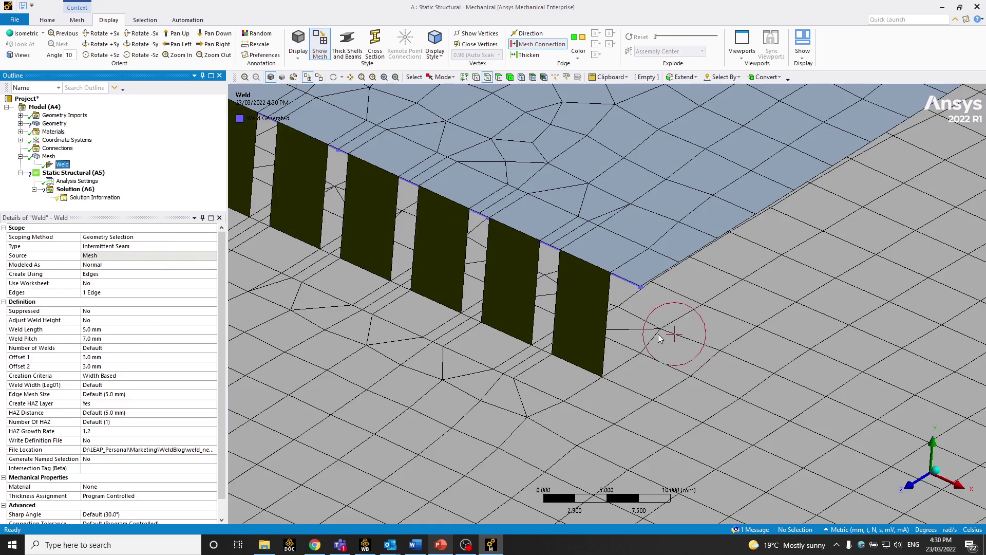
pyautogui.moveTo(658, 334); pyautogui.dragTo(637, 275, button='middle')
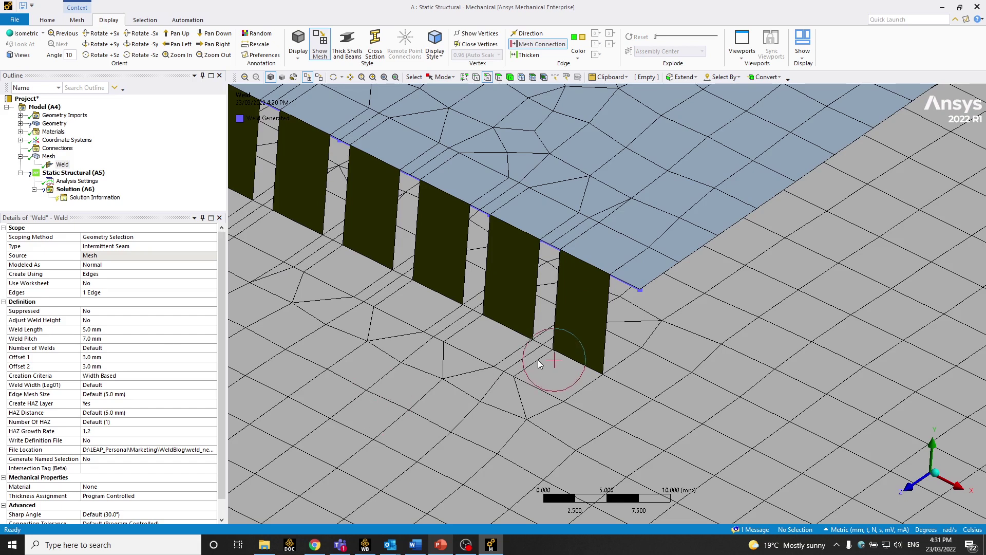
pyautogui.hotkey('ctrl', 'n')
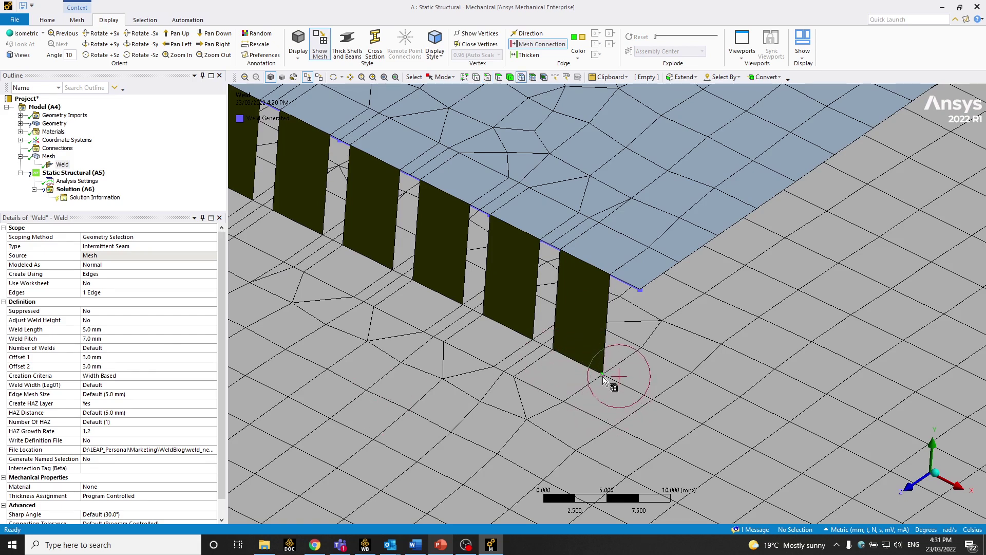
pyautogui.click(604, 379)
pyautogui.keyDown('ctrl'); pyautogui.click(550, 353); pyautogui.keyUp('ctrl')
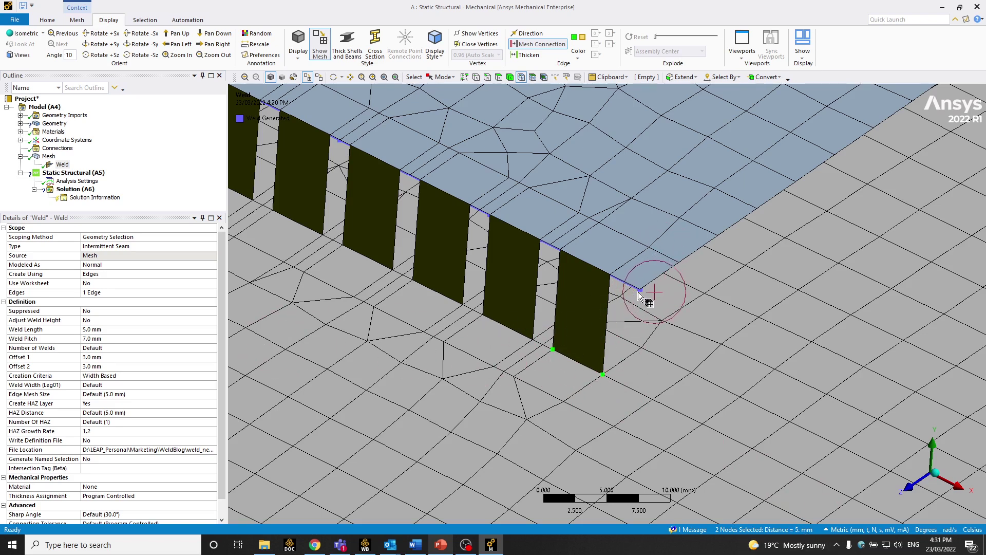
# Measure the 3 mm offset from the plate corner to the first weld strip
pyautogui.click(639, 313)
pyautogui.moveTo(639, 311); pyautogui.dragTo(649, 210, button='middle')
pyautogui.scroll(-8, 598, 268)
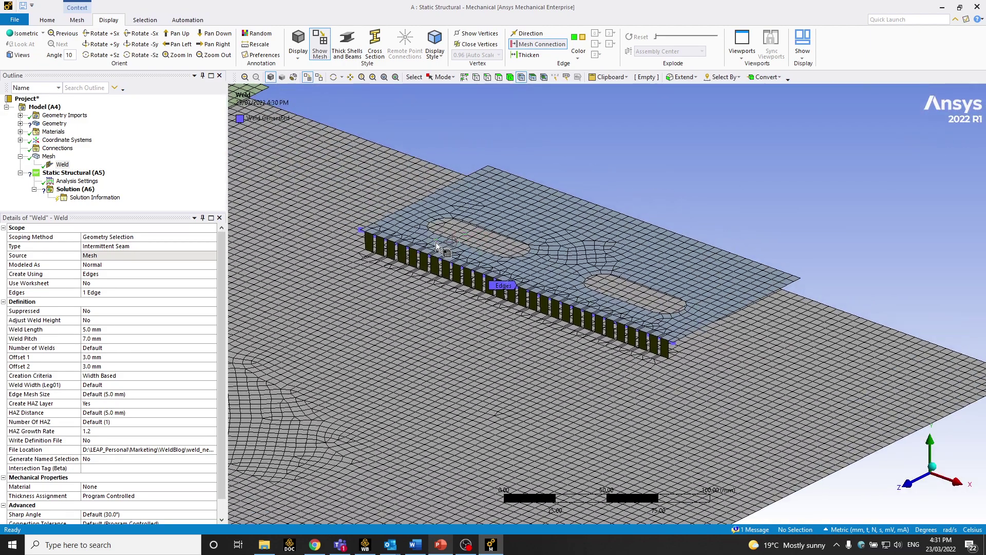
pyautogui.scroll(8, 360, 263)
pyautogui.click(473, 236)
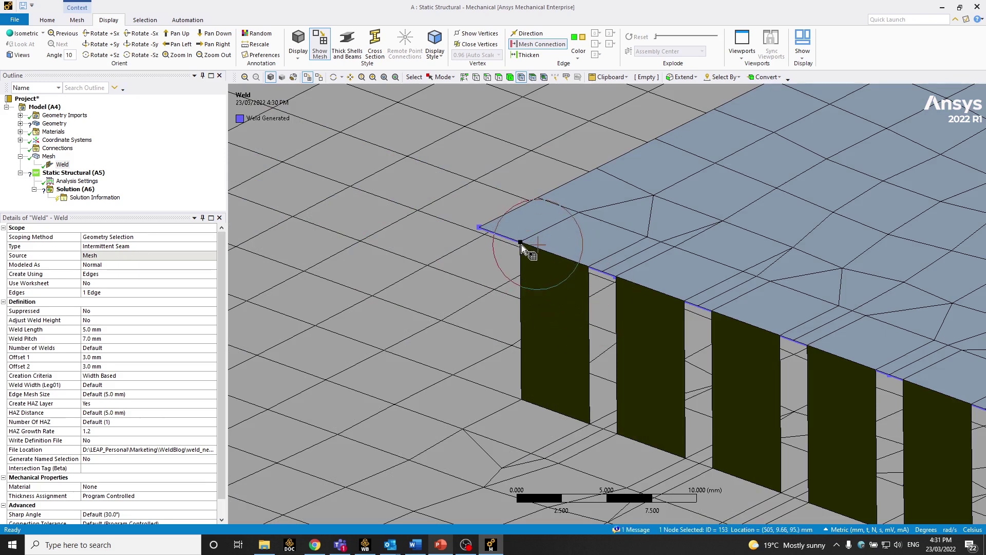
pyautogui.keyDown('ctrl'); pyautogui.click(477, 228); pyautogui.keyUp('ctrl')
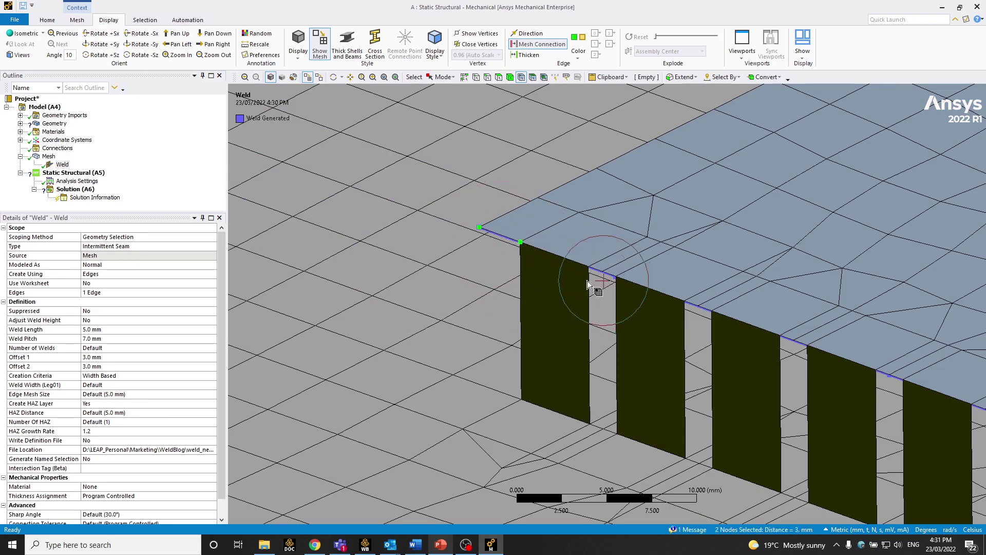
pyautogui.scroll(-2, 527, 279)
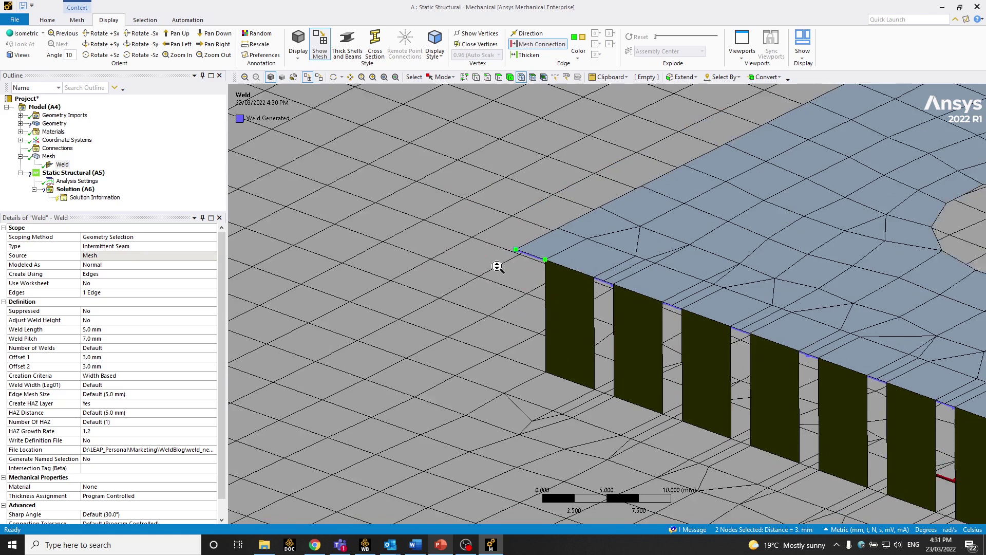
pyautogui.keyDown('ctrl'); pyautogui.moveTo(649, 316); pyautogui.dragTo(546, 248, button='middle'); pyautogui.keyUp('ctrl')
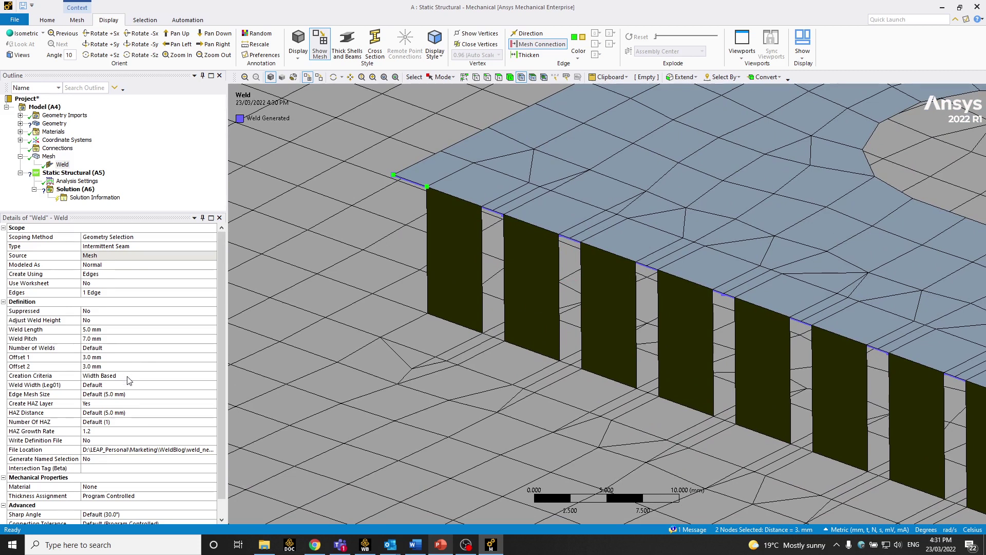
# Set HAZ Distance to 0.5 mm and HAZ Growth Rate to 1.0
pyautogui.click(118, 413)
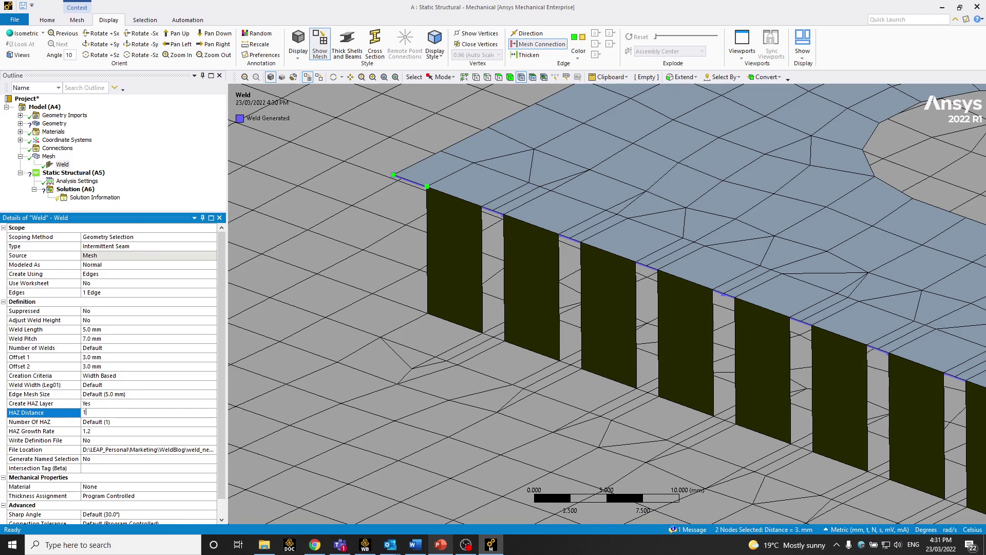
pyautogui.write('0.5')
pyautogui.press('Return')
pyautogui.moveTo(494, 333); pyautogui.dragTo(519, 336, button='middle')
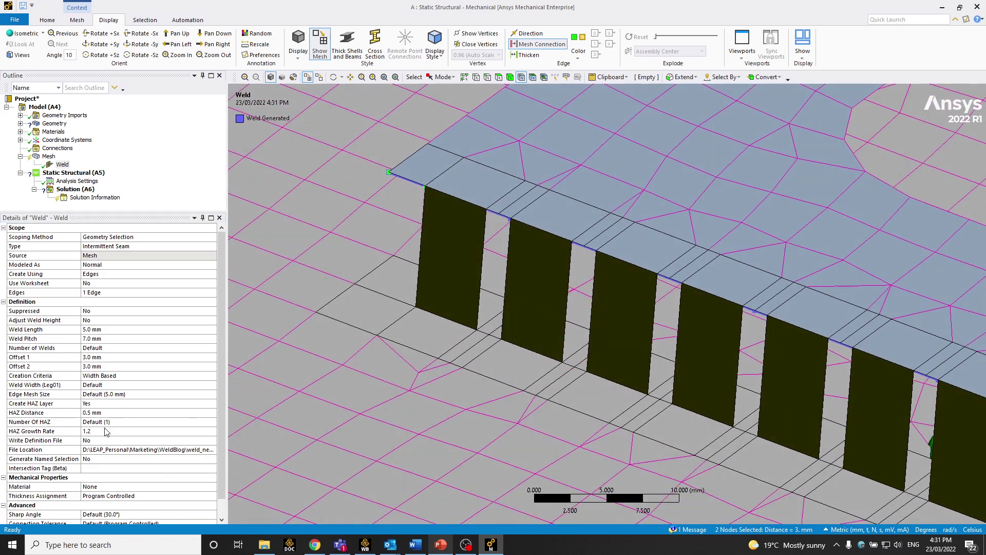
pyautogui.click(99, 432)
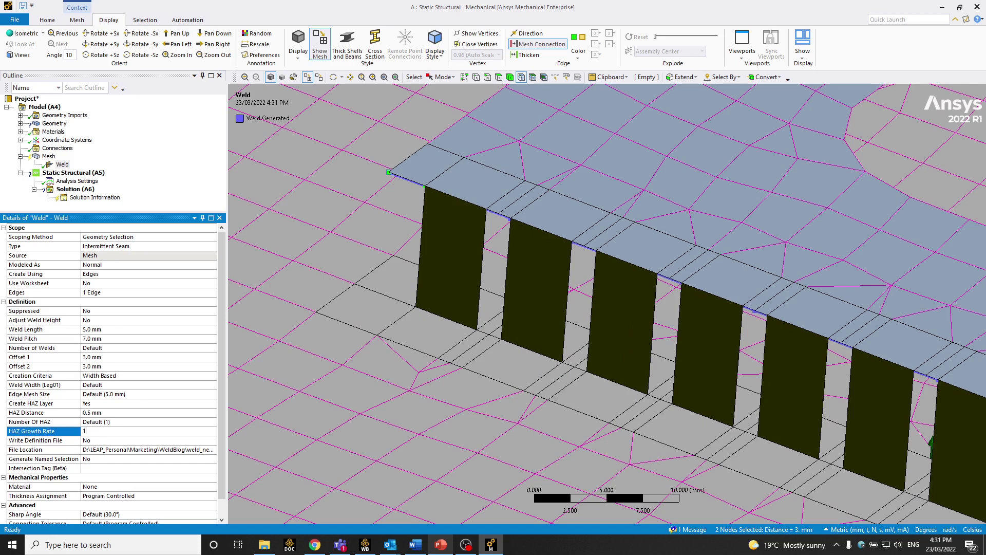
pyautogui.write('1')
pyautogui.press('Return')
# Set Number of HAZ to 1 and shorten Weld Length to 3 mm
pyautogui.click(123, 421)
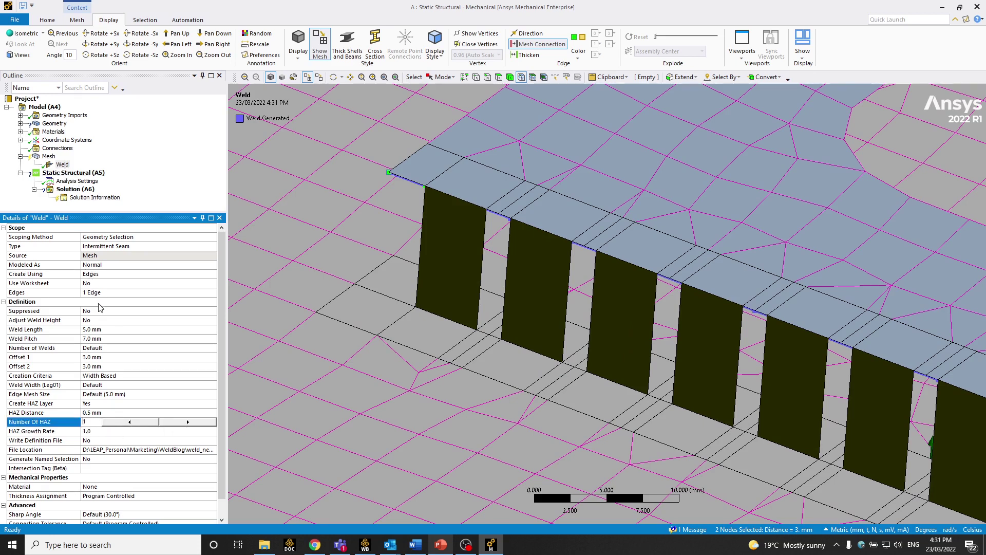
pyautogui.click(104, 329)
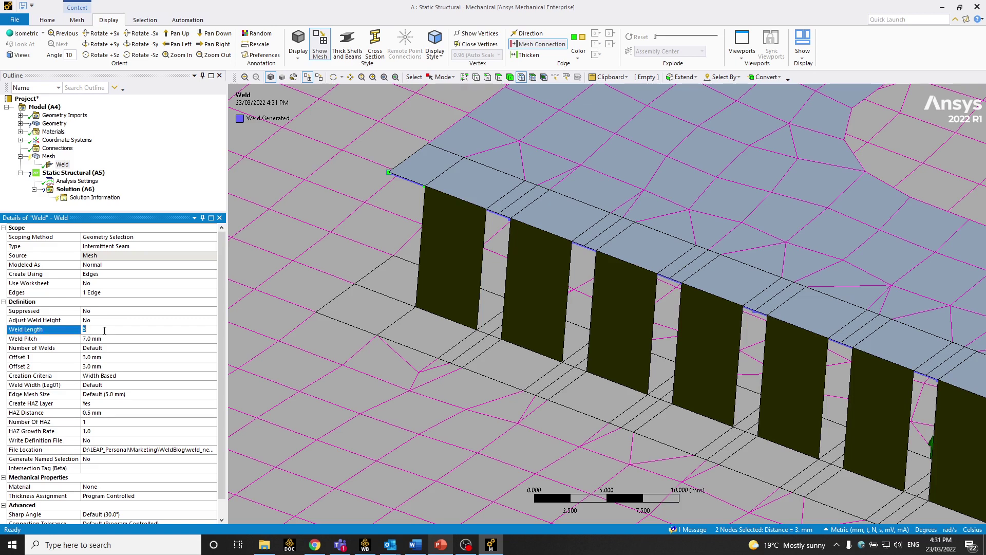
pyautogui.click(480, 312)
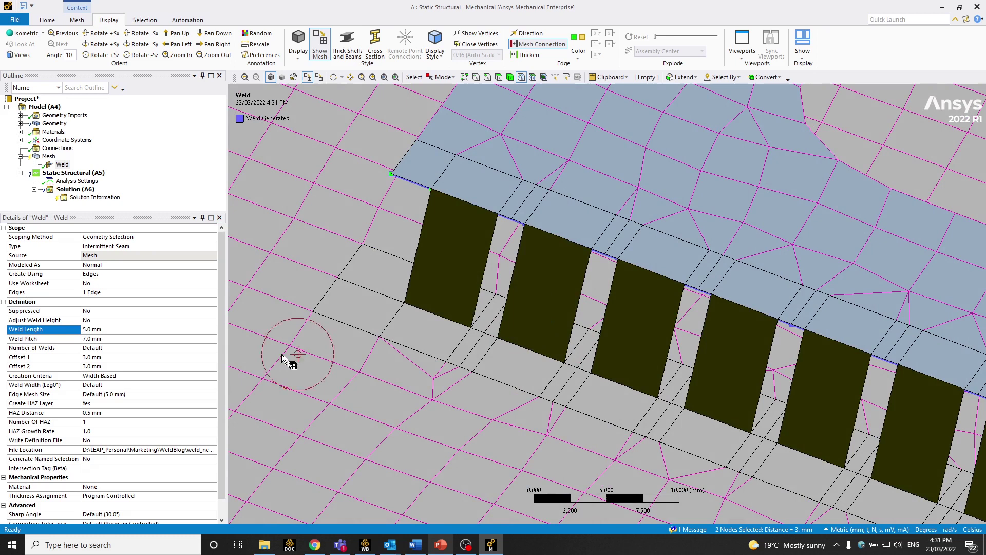
pyautogui.click(116, 329)
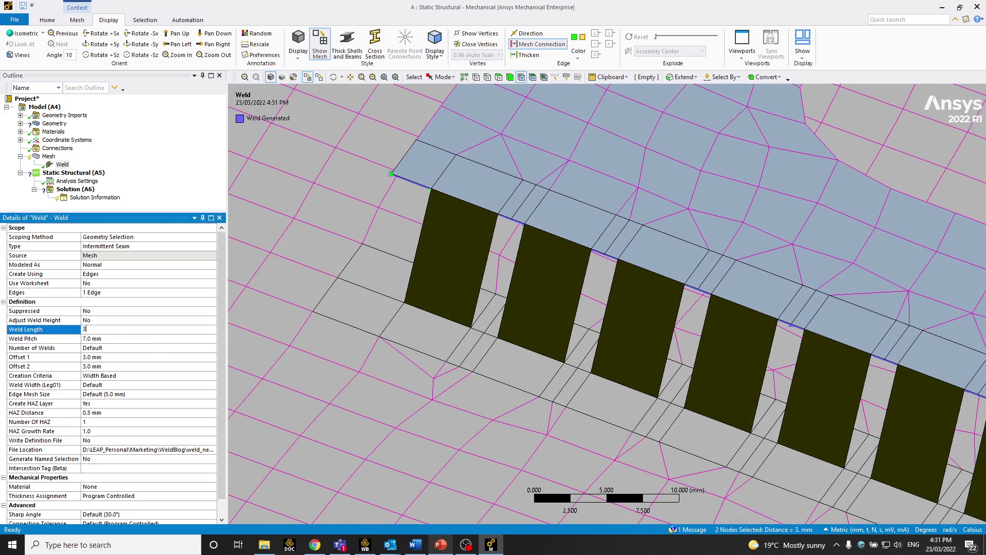
pyautogui.press('Return')
pyautogui.click(48, 156)
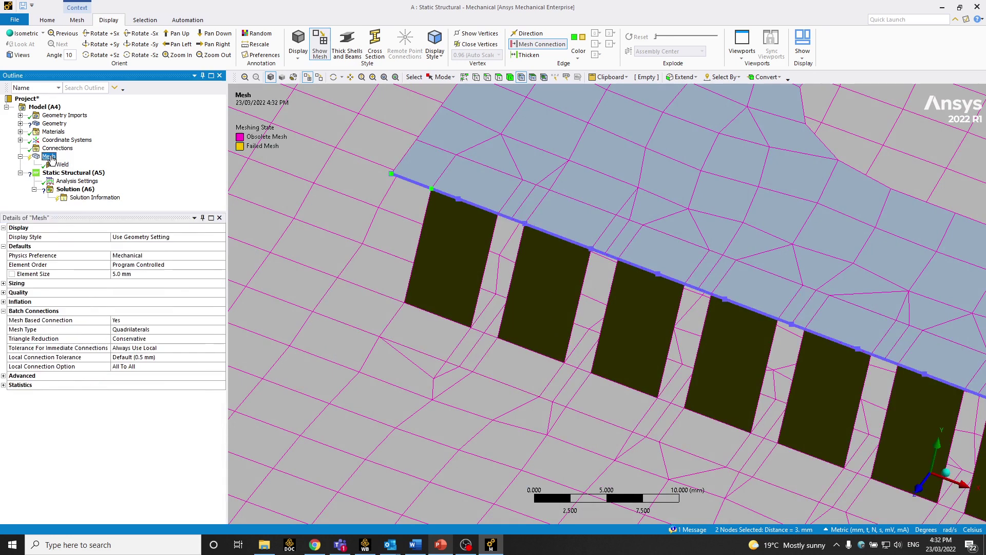
# Regenerate the mesh and zoom in on the shorter weld panels
pyautogui.rightClick(52, 157)
pyautogui.click(95, 189)
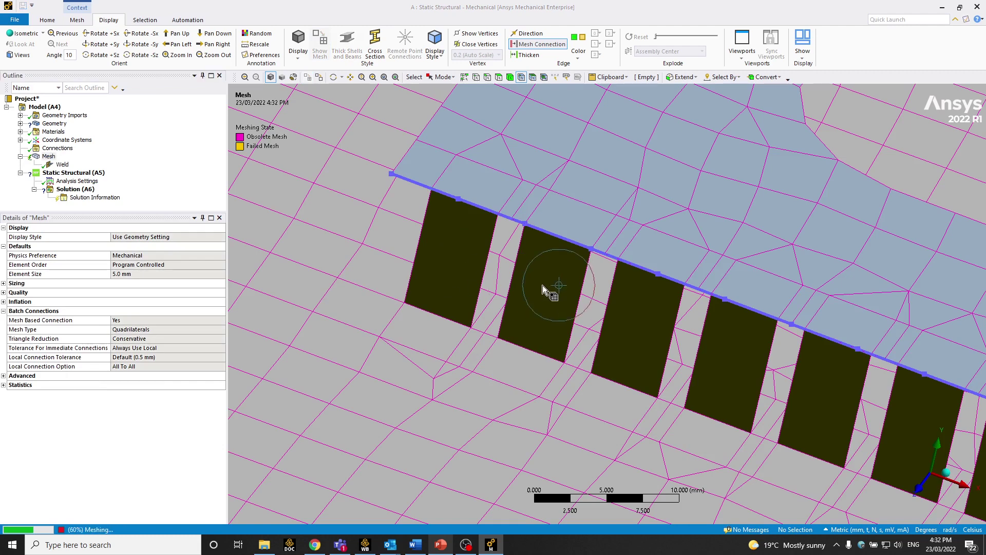
pyautogui.moveTo(572, 270); pyautogui.dragTo(559, 336, button='middle')
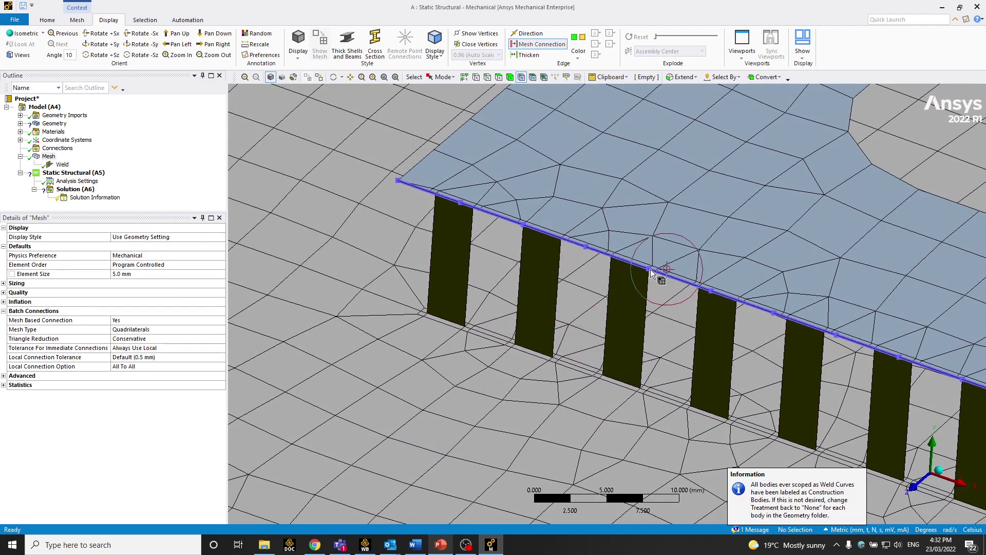
pyautogui.moveTo(658, 277); pyautogui.dragTo(635, 334, button='middle')
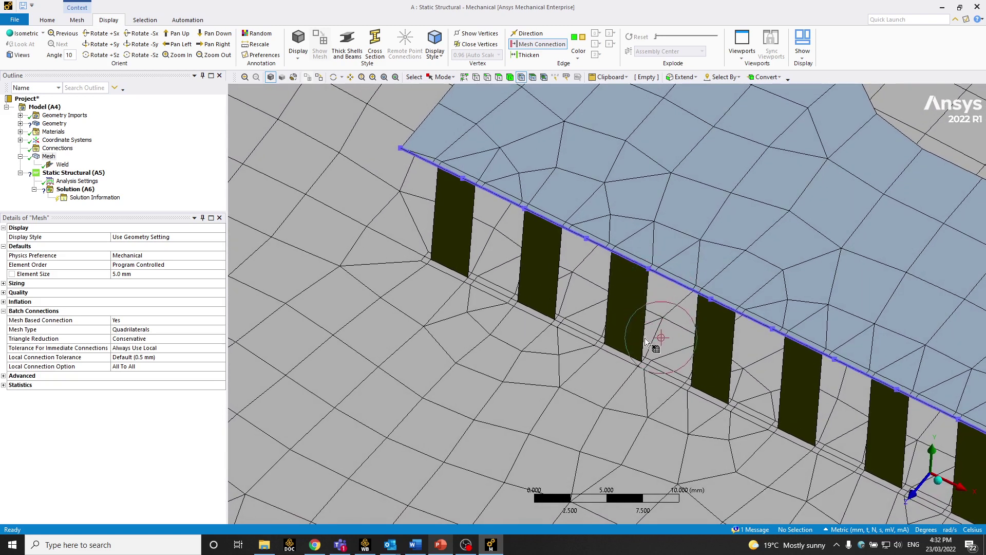
pyautogui.moveTo(652, 338); pyautogui.dragTo(627, 374, button='right')
pyautogui.scroll(-3, 535, 355)
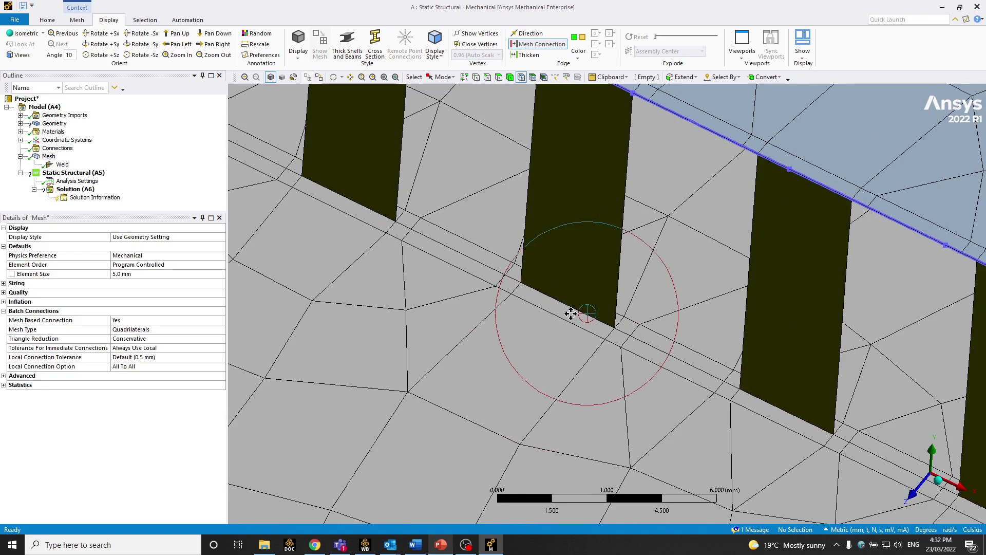
pyautogui.keyDown('ctrl'); pyautogui.moveTo(571, 313); pyautogui.dragTo(575, 343, button='middle'); pyautogui.keyUp('ctrl')
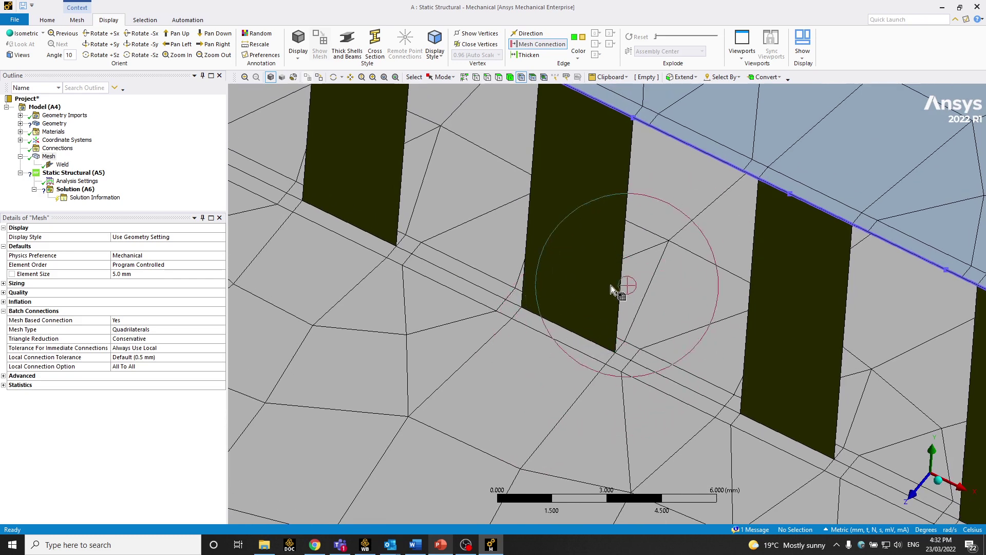
pyautogui.scroll(-5, 611, 286)
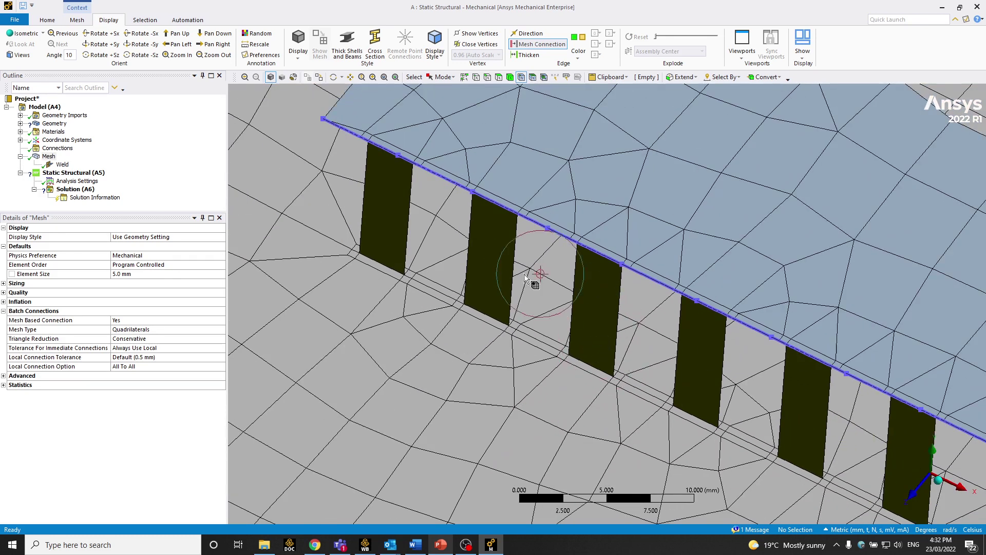
# Measure one weld panel's end nodes at 3 mm, then select the Weld control
pyautogui.click(408, 172)
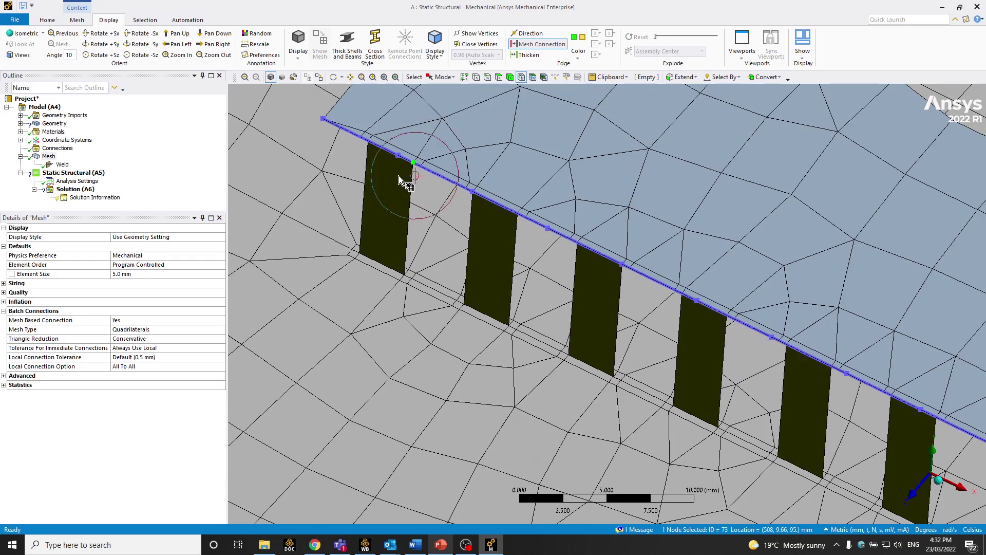
pyautogui.keyDown('ctrl'); pyautogui.click(363, 149); pyautogui.keyUp('ctrl')
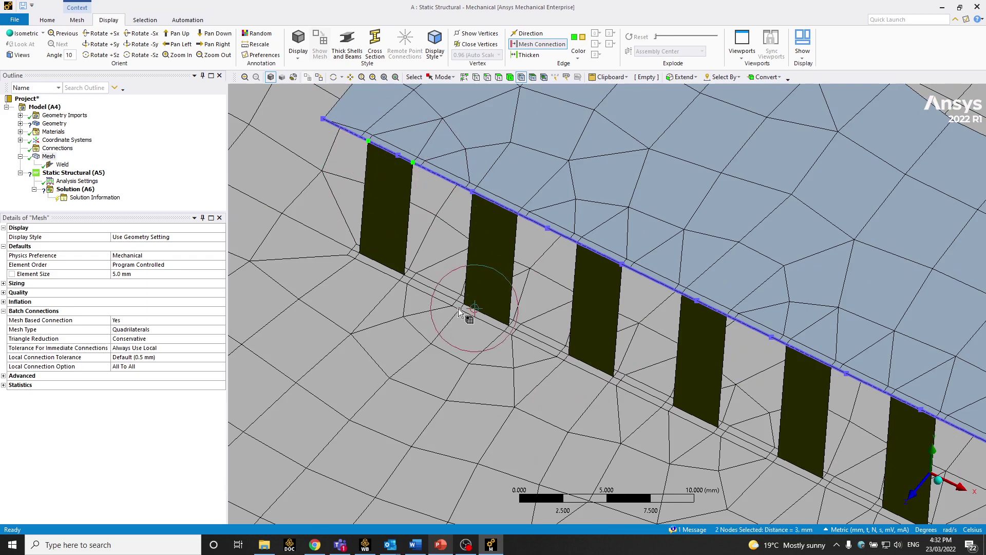
pyautogui.scroll(-5, 555, 324)
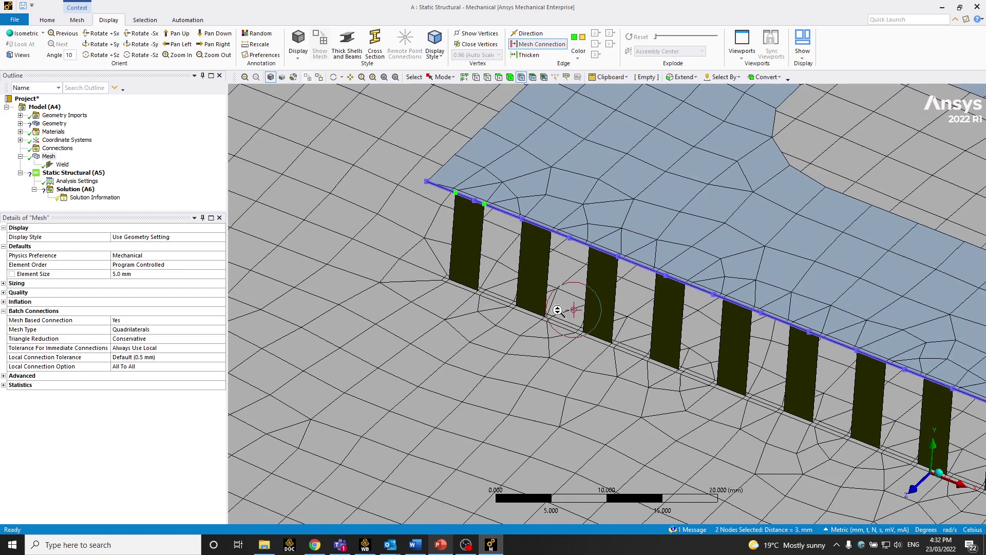
pyautogui.keyDown('ctrl'); pyautogui.moveTo(550, 324); pyautogui.dragTo(614, 354, button='middle'); pyautogui.keyUp('ctrl')
pyautogui.click(62, 165)
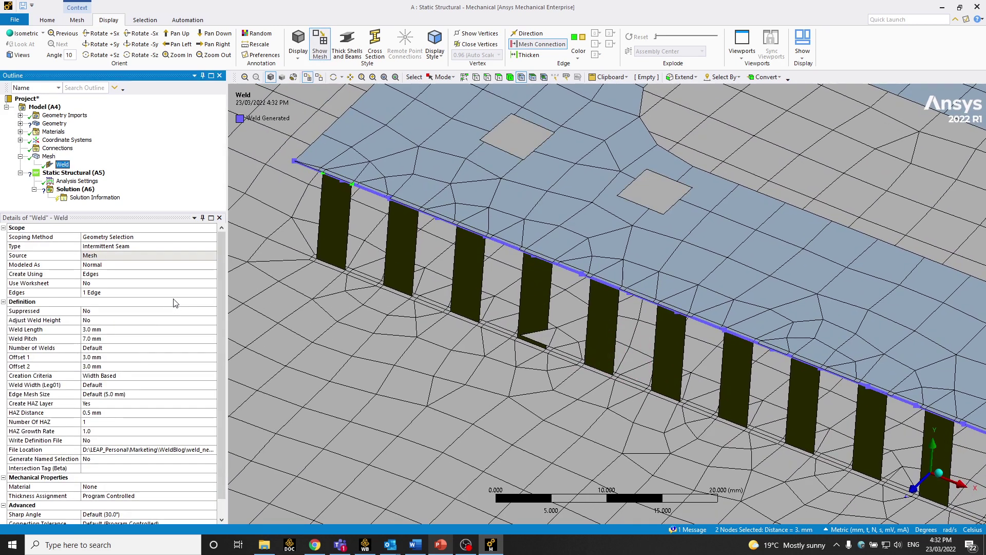
# Set the weld's Generate Named Selection option to Weld
pyautogui.scroll(-1, 174, 303)
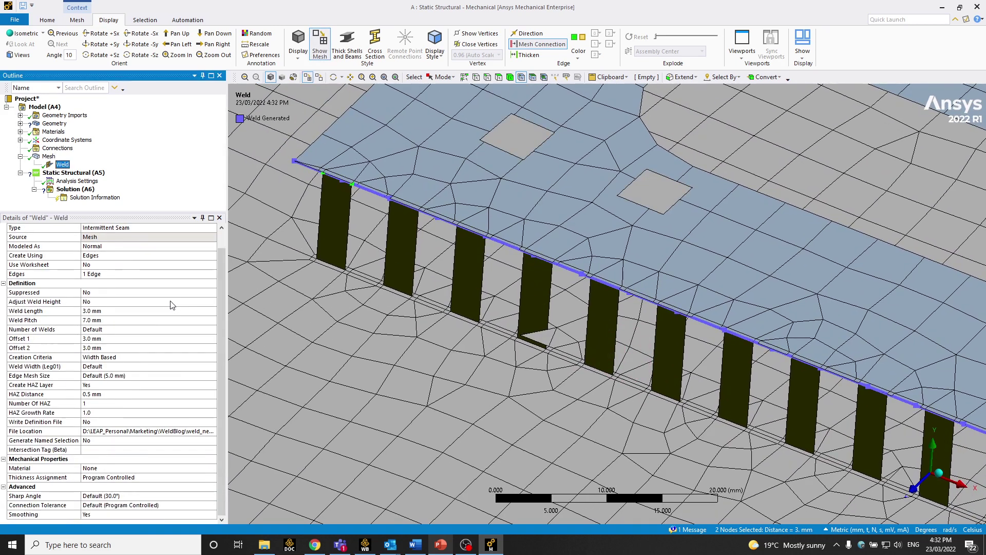
pyautogui.click(107, 440)
pyautogui.click(212, 440)
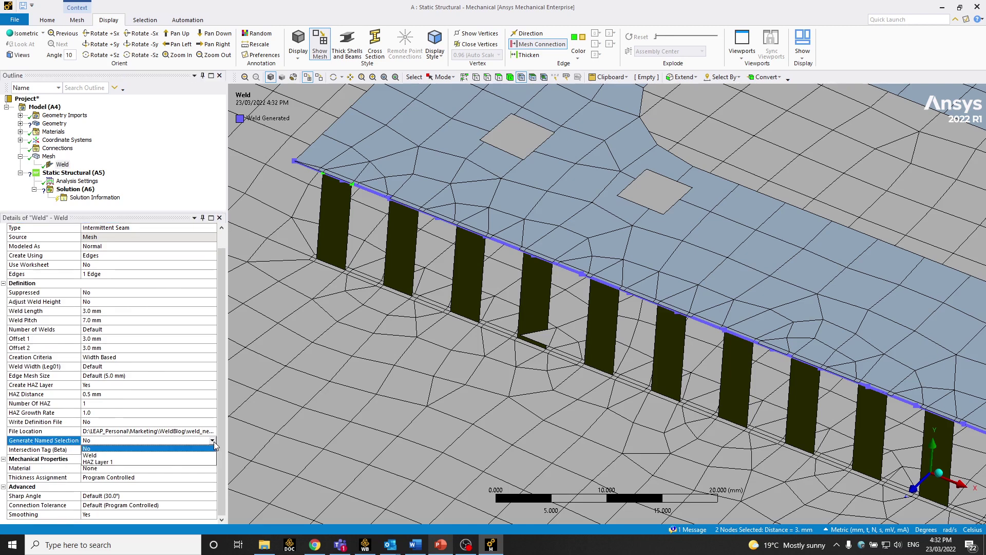
pyautogui.click(173, 456)
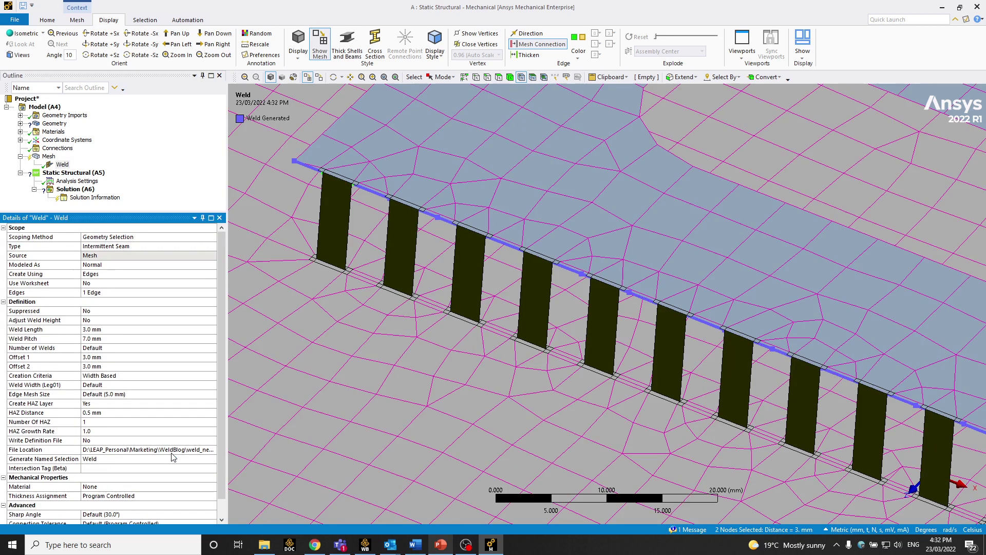
# Regenerate the mesh with the named-selection setting applied
pyautogui.click(49, 156)
pyautogui.rightClick(51, 156)
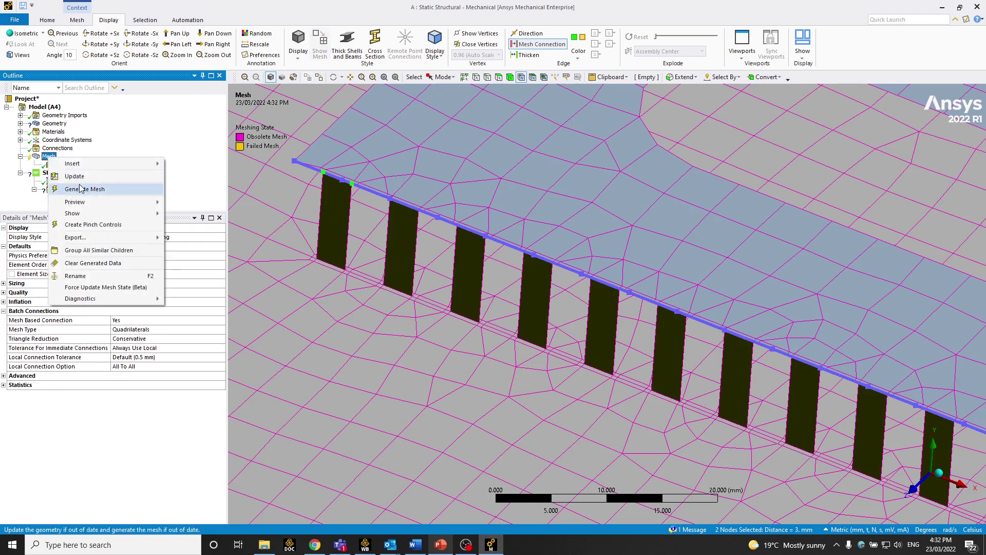
pyautogui.click(84, 190)
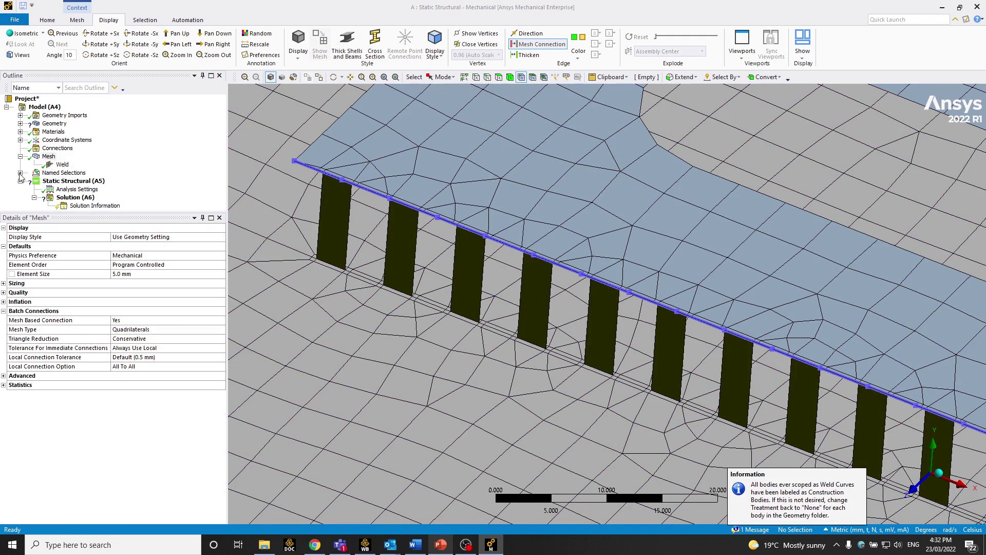
# Review the 28-element Weld named selection with the mesh hidden, then reselect the Weld control
pyautogui.click(20, 173)
pyautogui.click(61, 181)
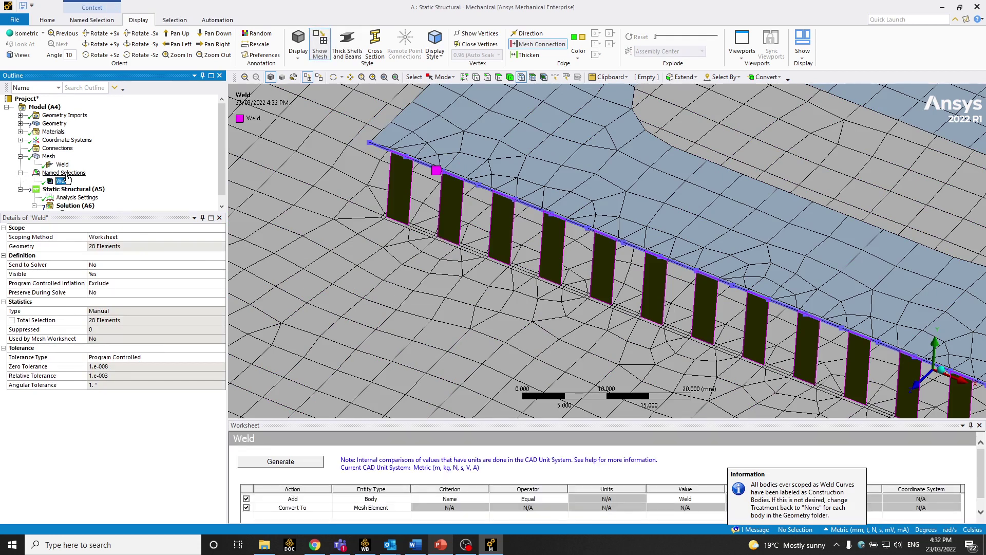
pyautogui.click(320, 44)
pyautogui.scroll(-3, 566, 195)
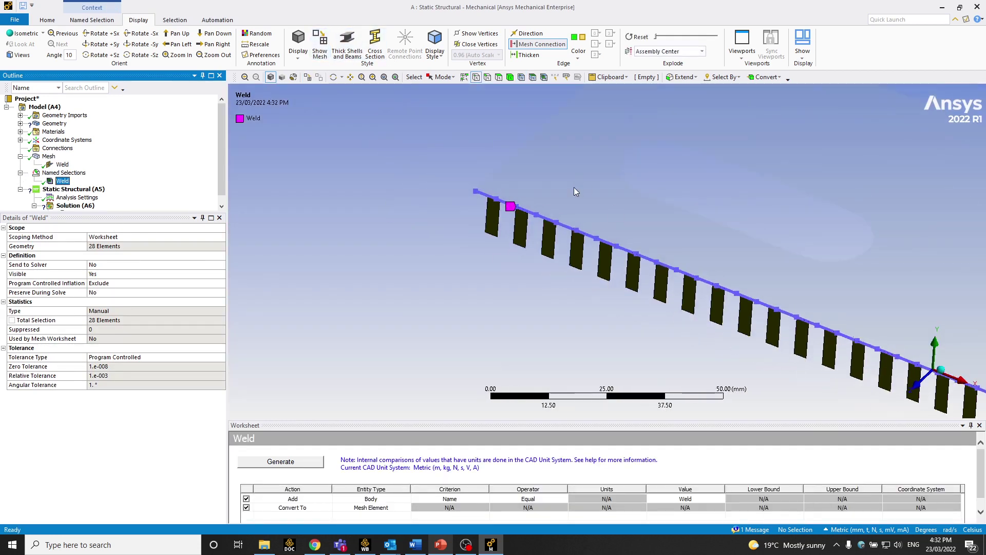
pyautogui.scroll(-2, 575, 191)
pyautogui.keyDown('ctrl'); pyautogui.moveTo(572, 275); pyautogui.dragTo(462, 232, button='middle'); pyautogui.keyUp('ctrl')
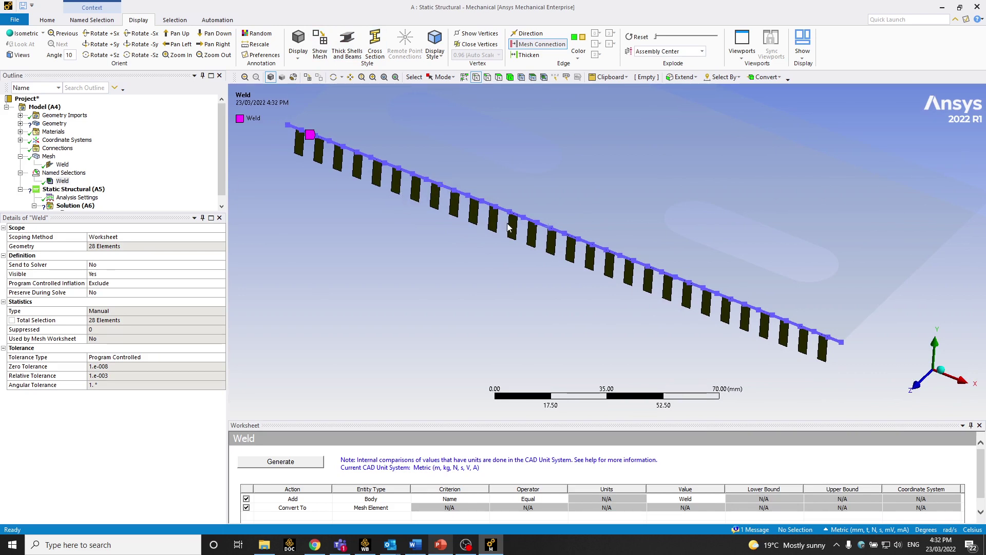
pyautogui.click(62, 165)
pyautogui.scroll(-1, 166, 413)
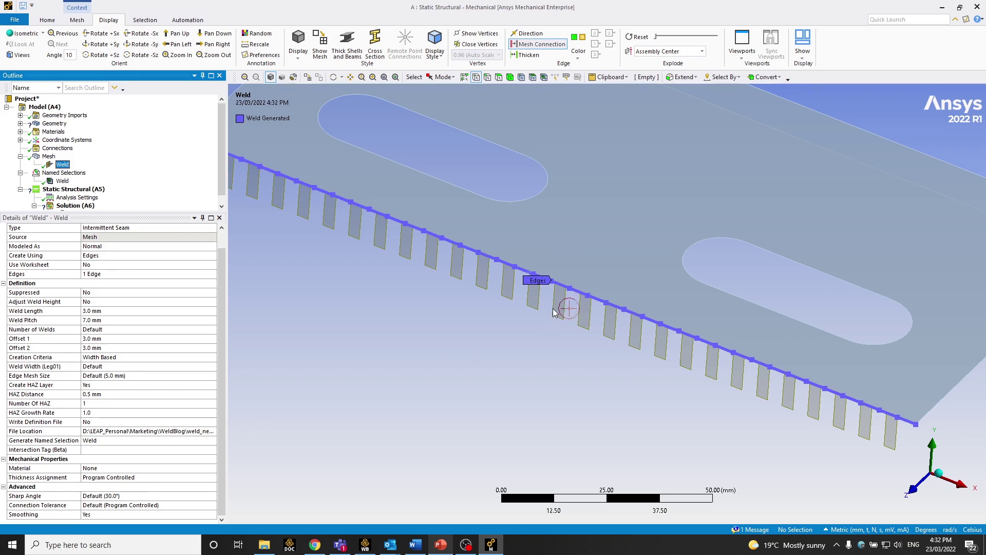
# Switch the weld's Thickness Assignment to User Defined, giving a 5.6569 mm thickness value
pyautogui.click(201, 479)
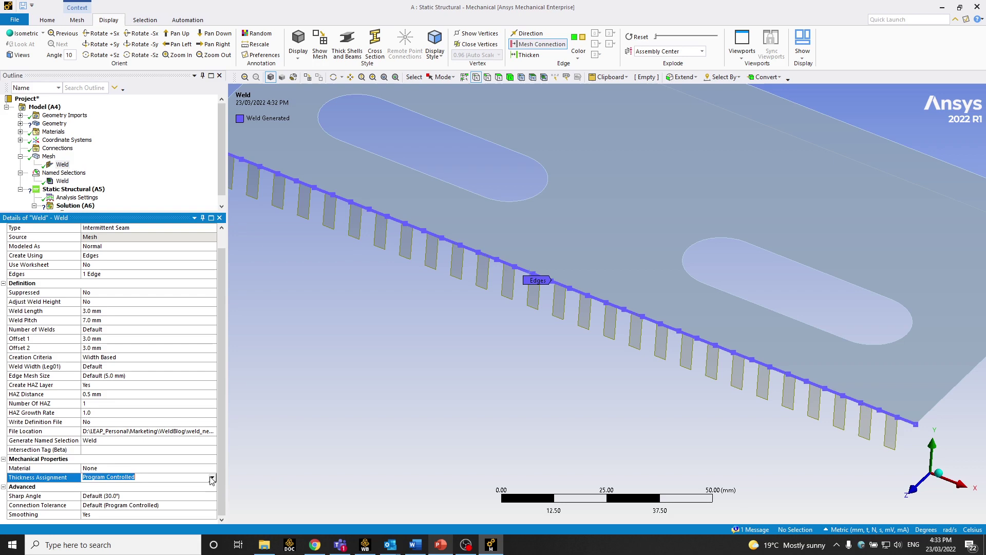
pyautogui.click(213, 478)
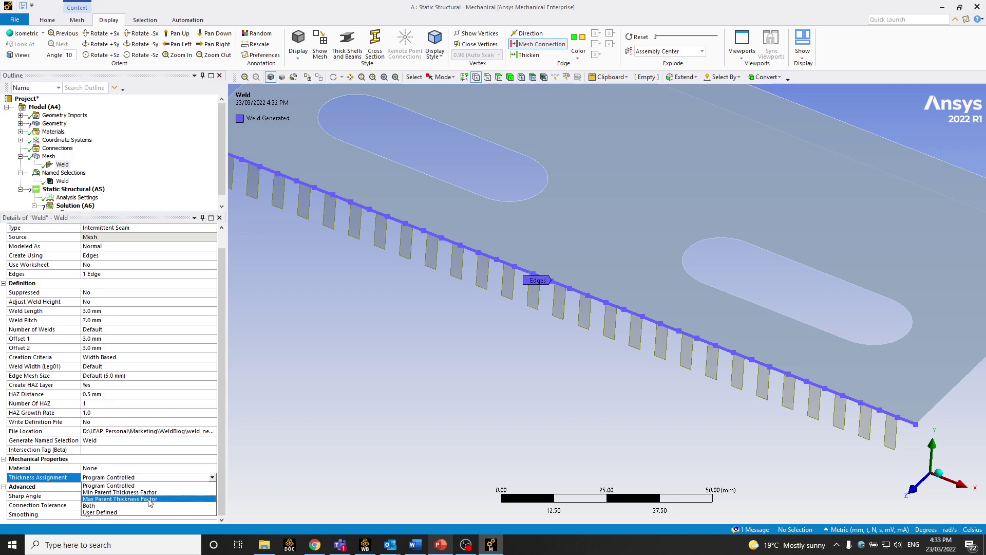
pyautogui.click(111, 513)
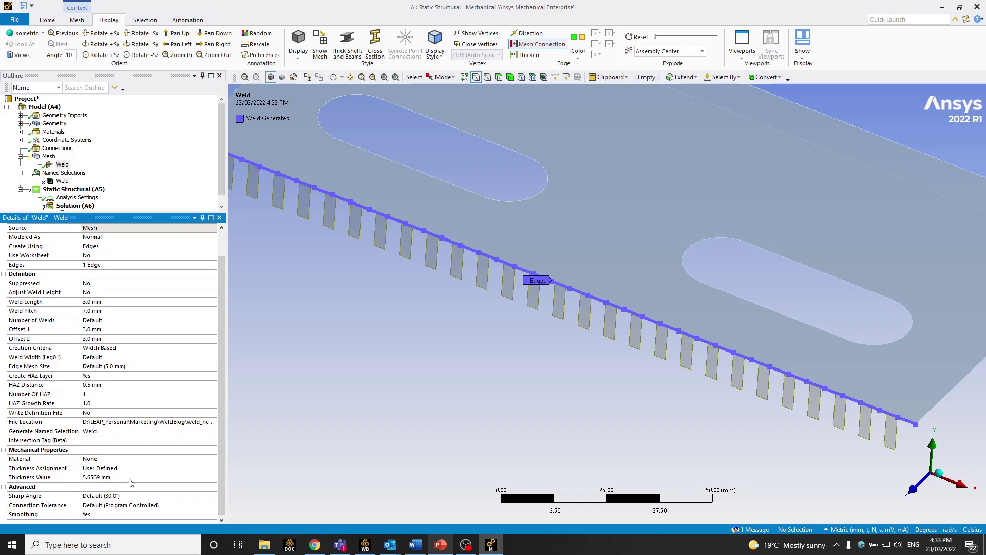
pyautogui.scroll(1, 131, 482)
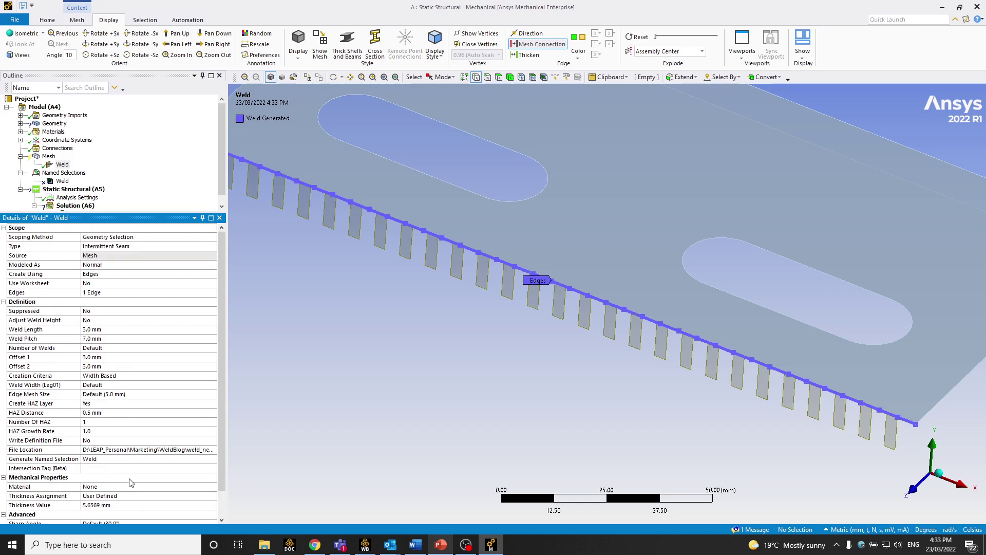
pyautogui.click(558, 343)
pyautogui.scroll(-5, 545, 343)
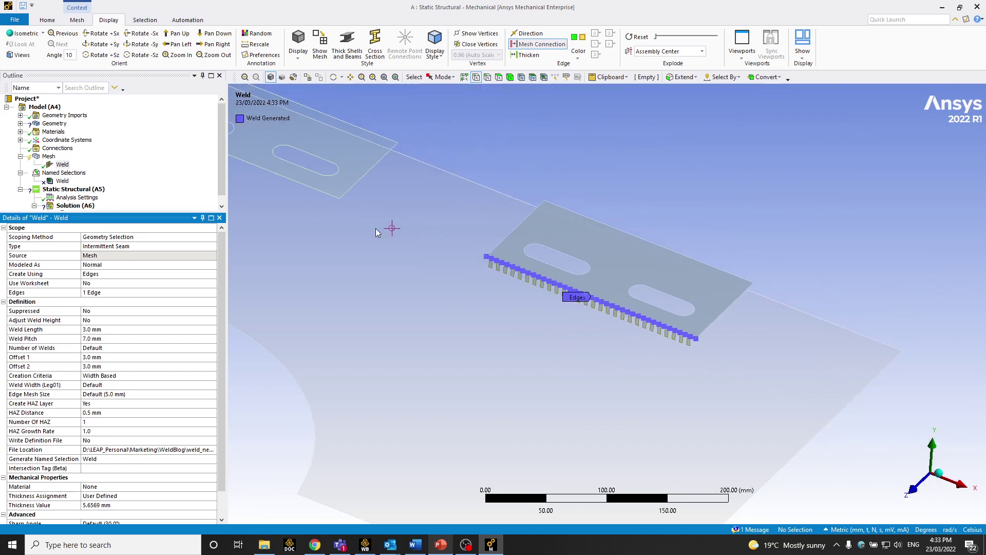
pyautogui.scroll(4, 570, 295)
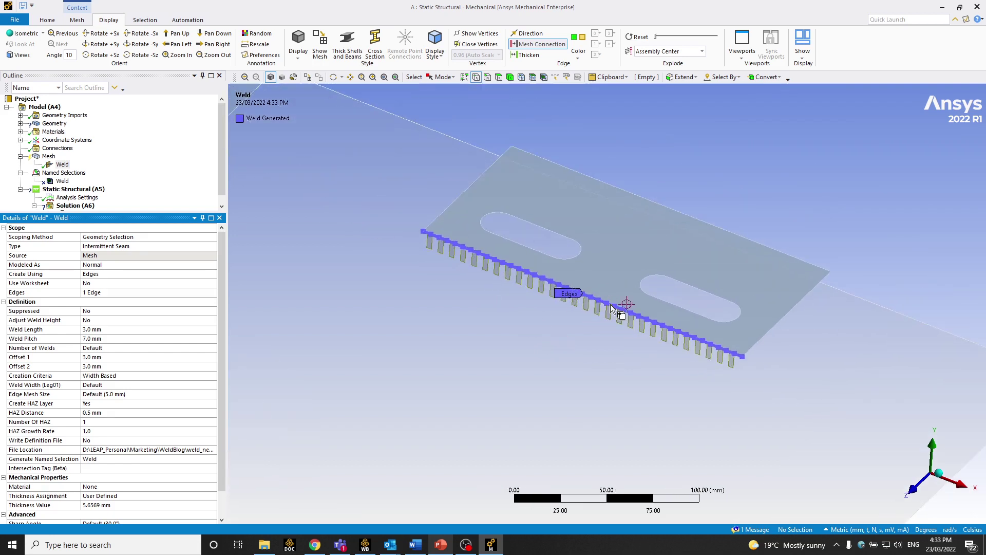